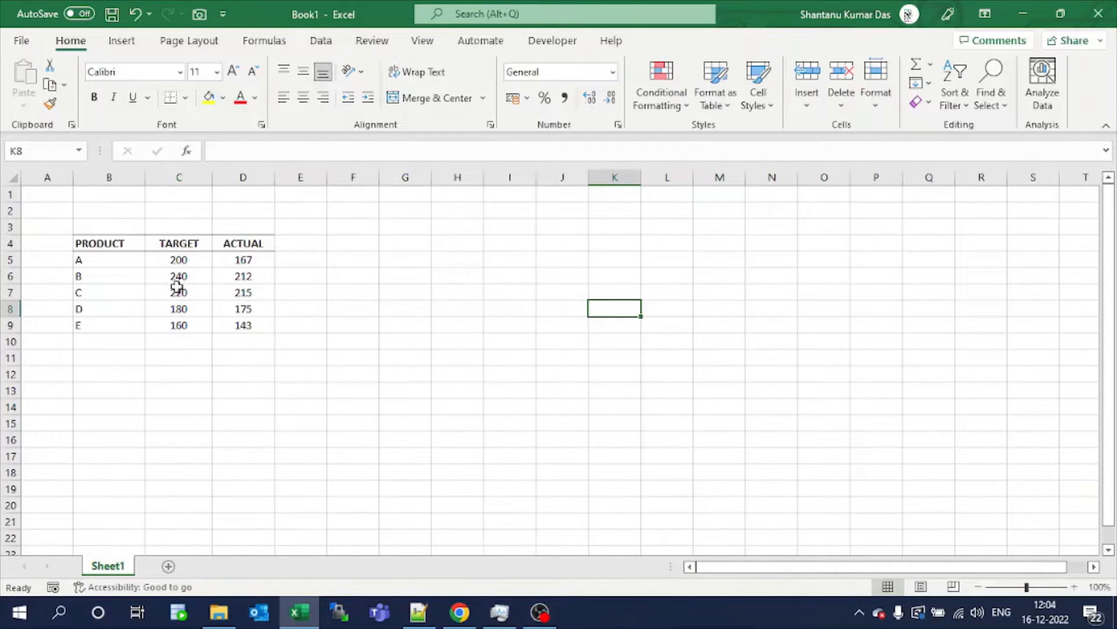
Step: Insert a clustered column chart from the product table in B4:D9, comparing TARGET and ACTUAL
{"action": "left_click_drag", "start_coordinate": [82, 244], "coordinate": [241, 338]}
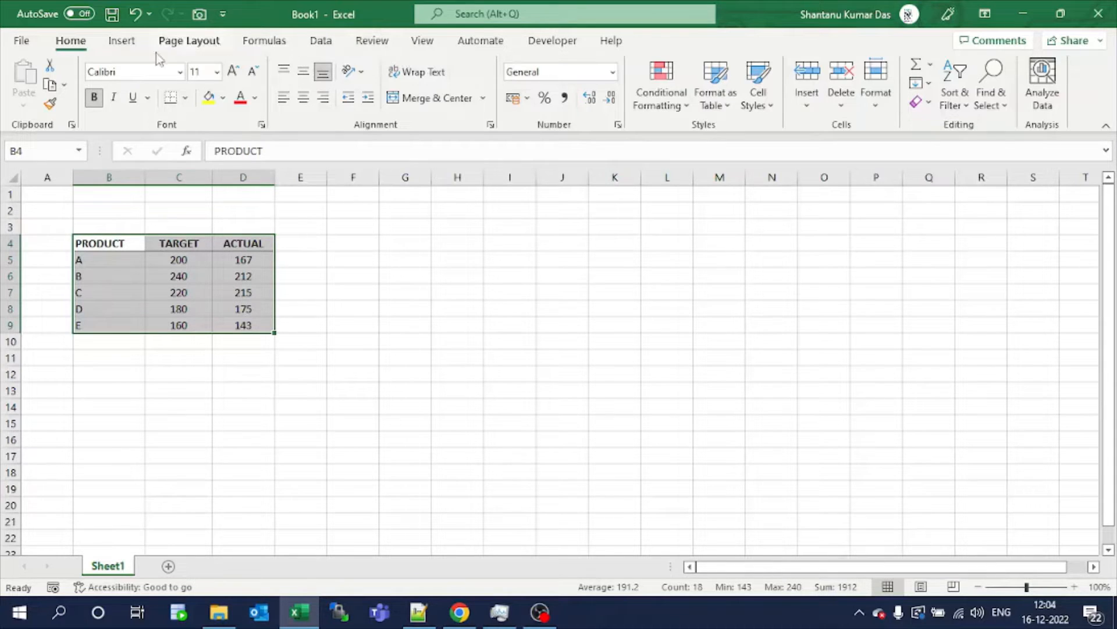
{"action": "left_click", "coordinate": [124, 43]}
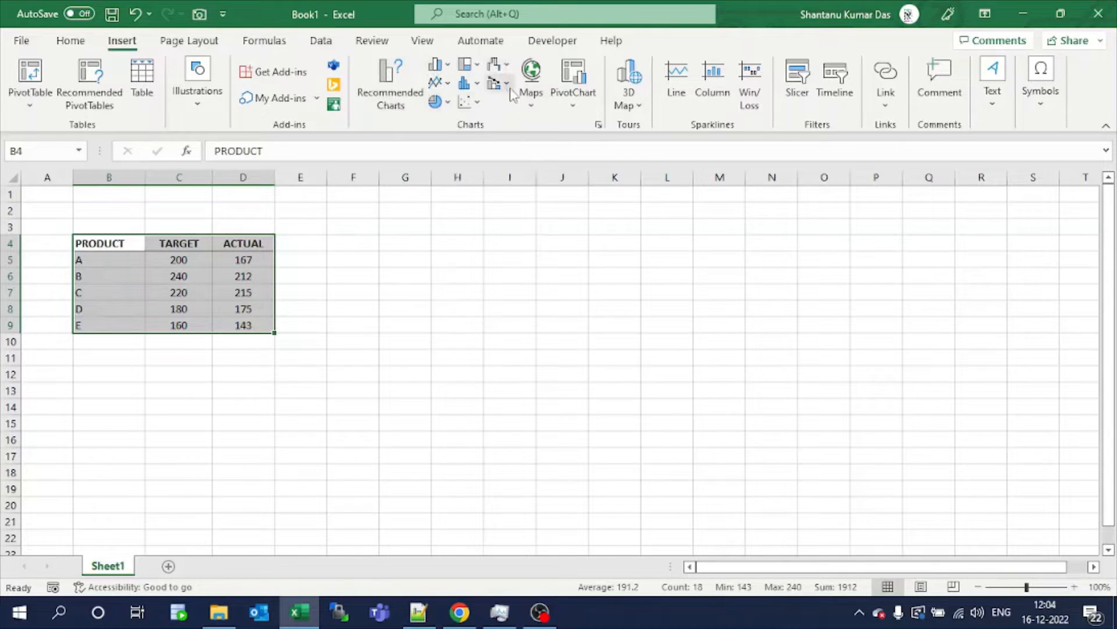
{"action": "left_click", "coordinate": [396, 87]}
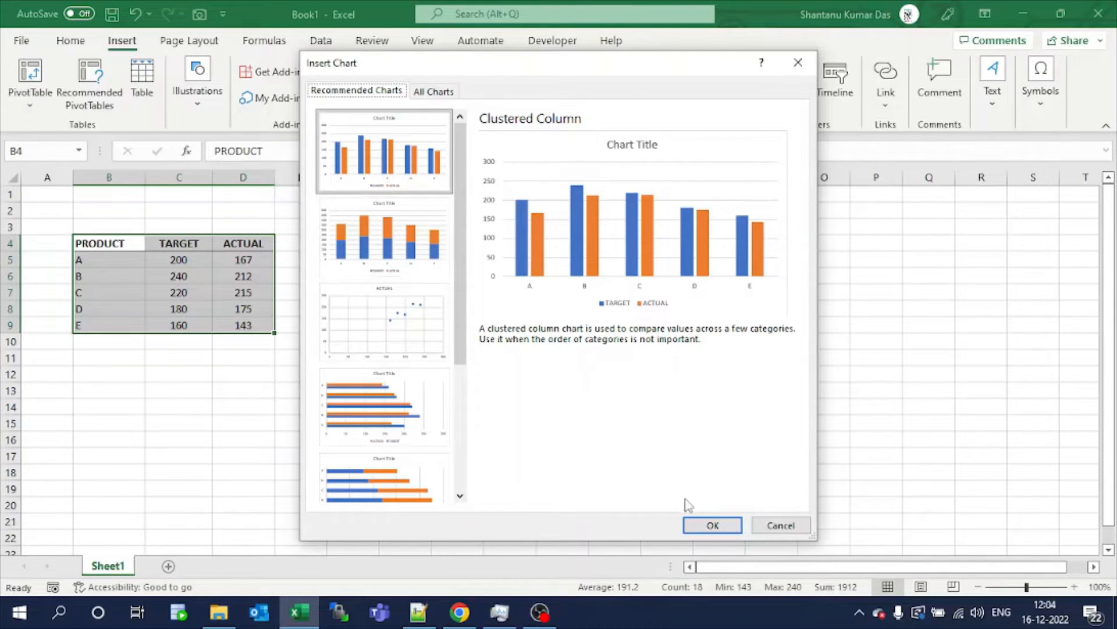
{"action": "left_click", "coordinate": [708, 527]}
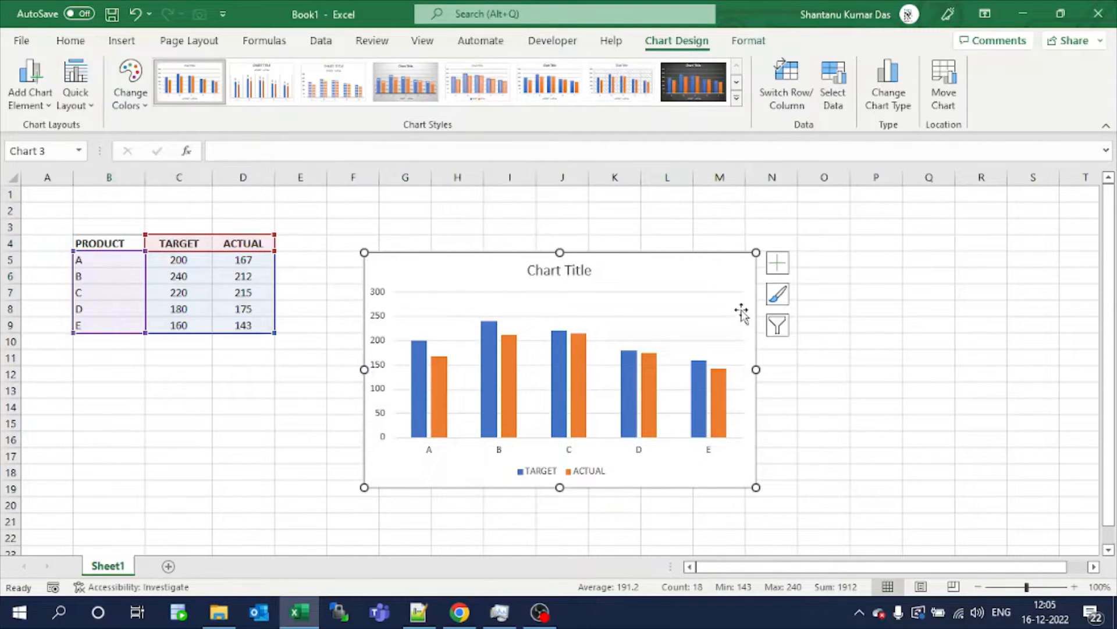
{"action": "mouse_move", "coordinate": [510, 403]}
{"action": "left_click", "coordinate": [582, 411]}
{"action": "right_click", "coordinate": [583, 411]}
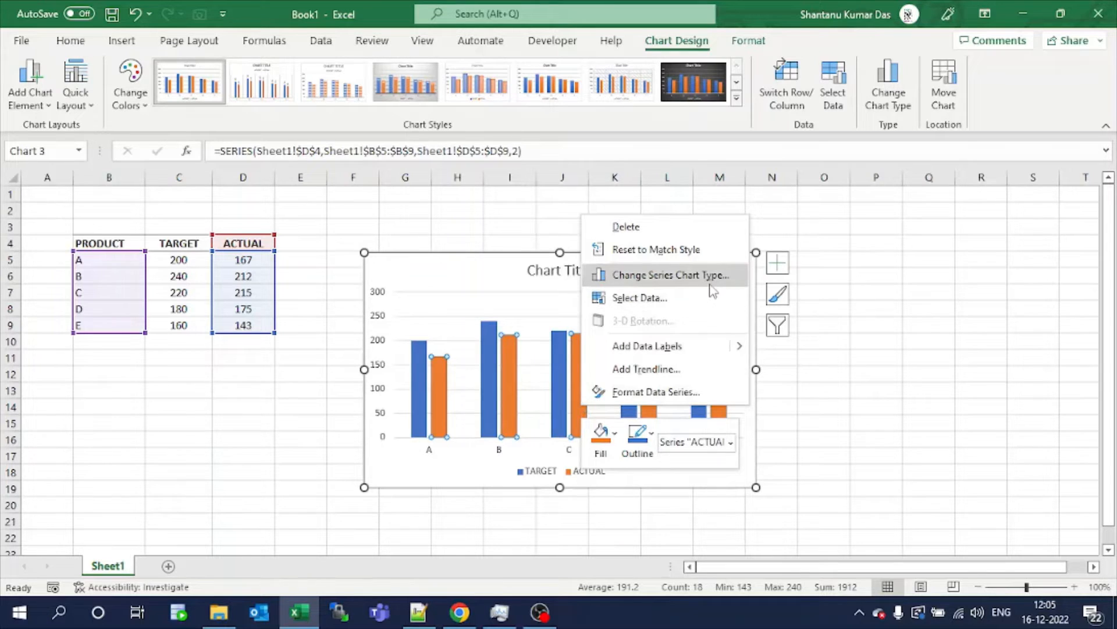
{"action": "left_click", "coordinate": [702, 488]}
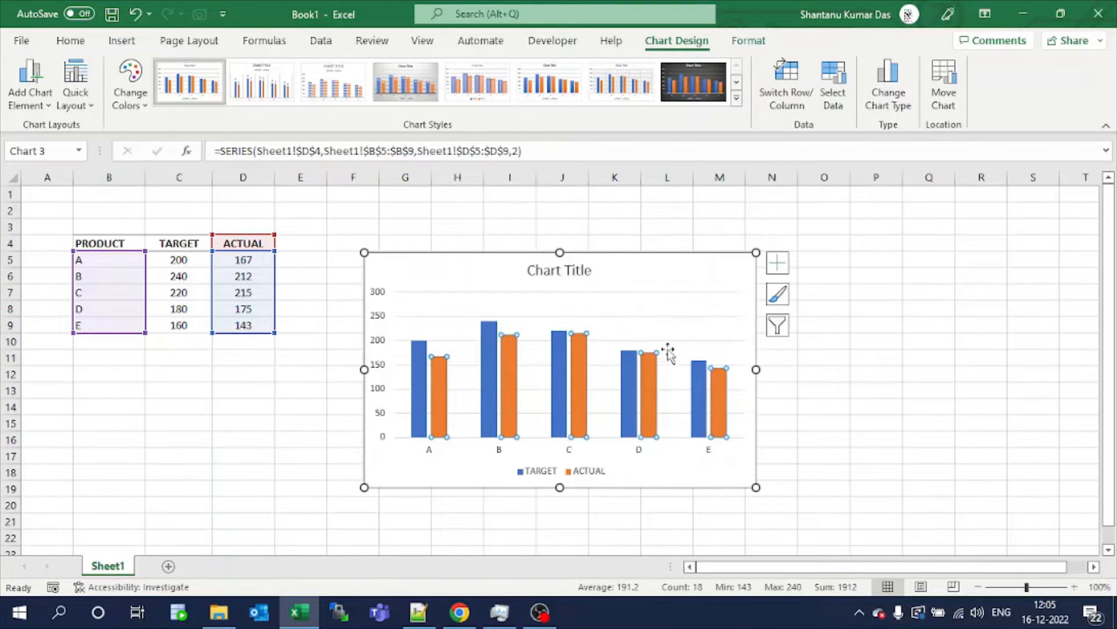
{"action": "left_click", "coordinate": [687, 315]}
{"action": "left_click", "coordinate": [687, 309]}
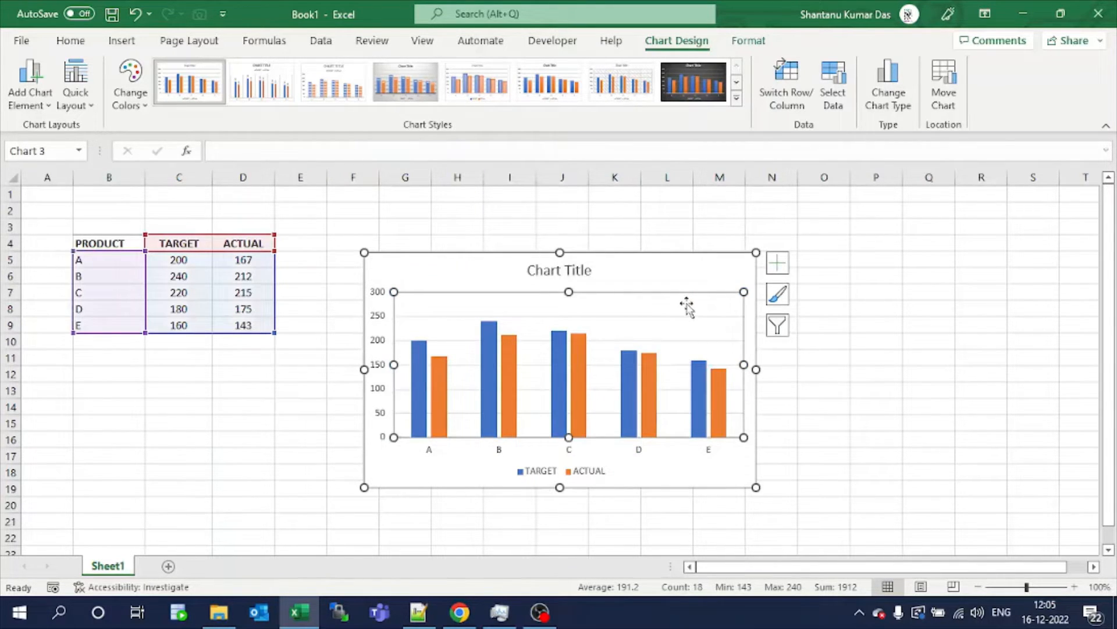
{"action": "right_click", "coordinate": [687, 307]}
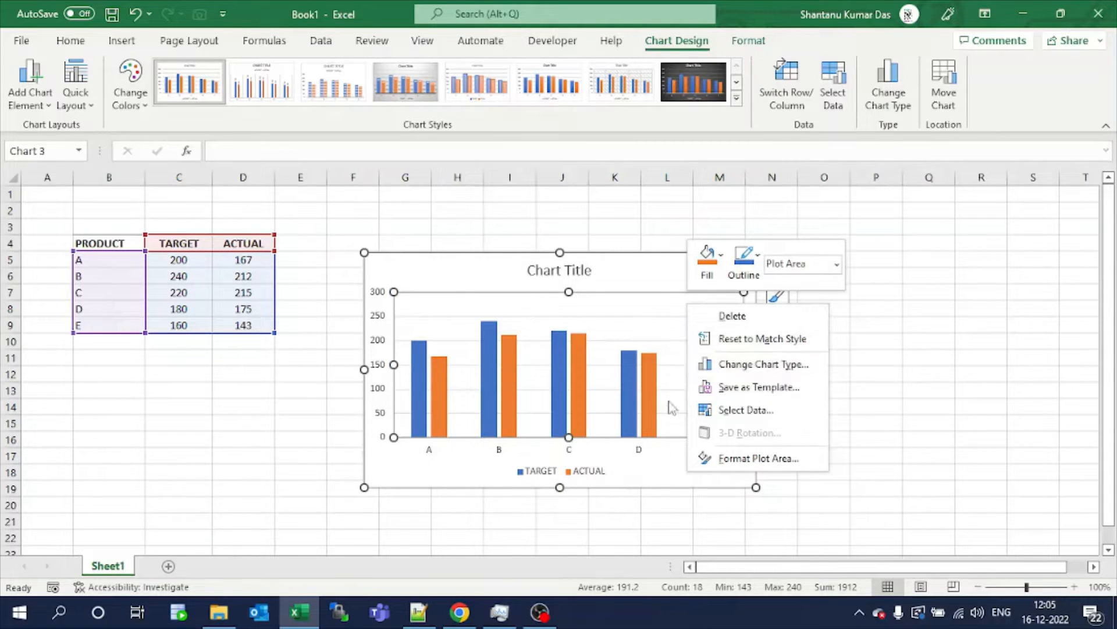
{"action": "left_click", "coordinate": [645, 419]}
{"action": "left_click", "coordinate": [645, 419]}
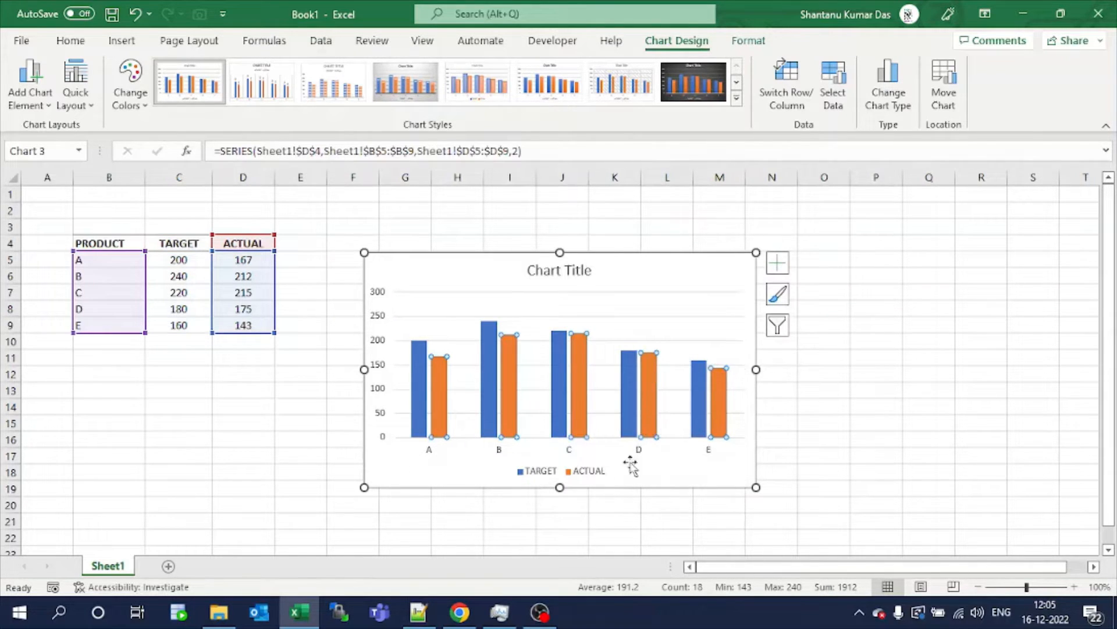
{"action": "right_click", "coordinate": [647, 384]}
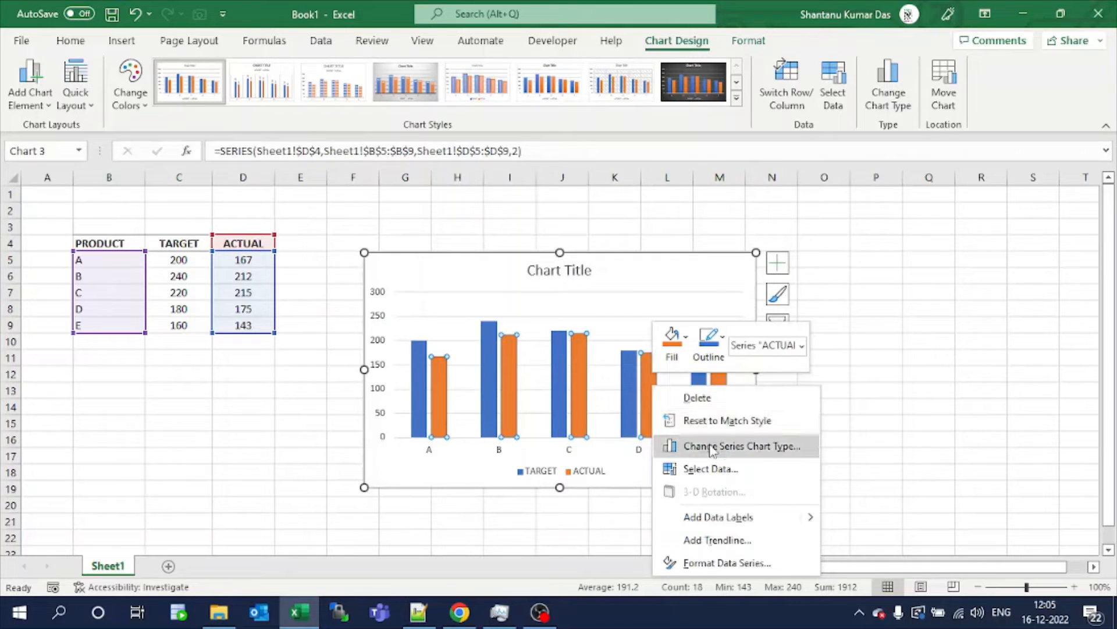
{"action": "left_click", "coordinate": [749, 451]}
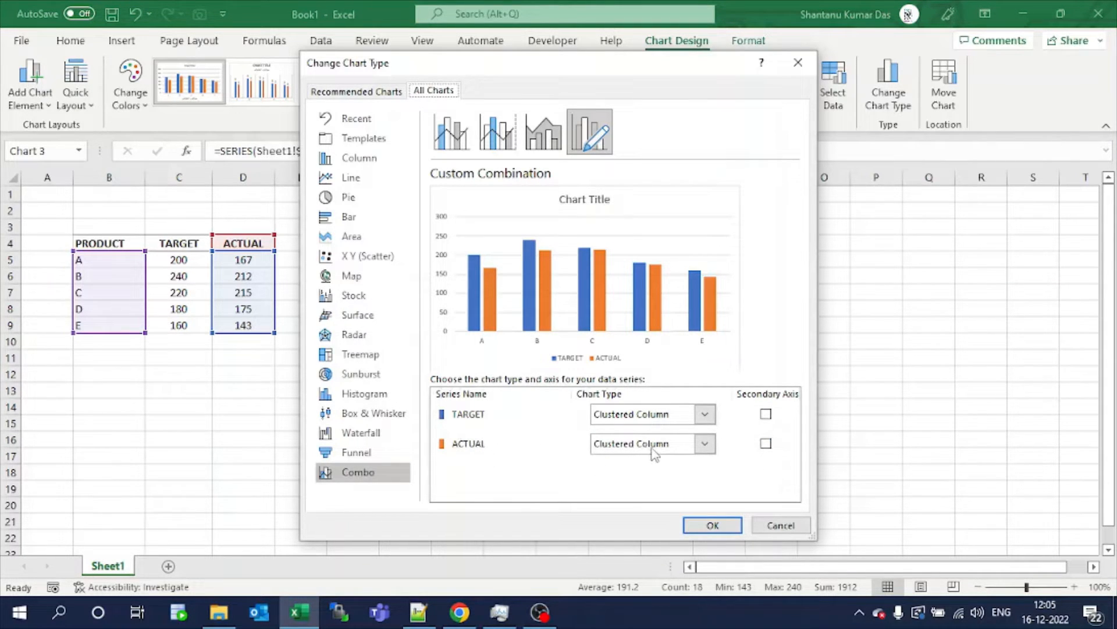
{"action": "left_click", "coordinate": [762, 524]}
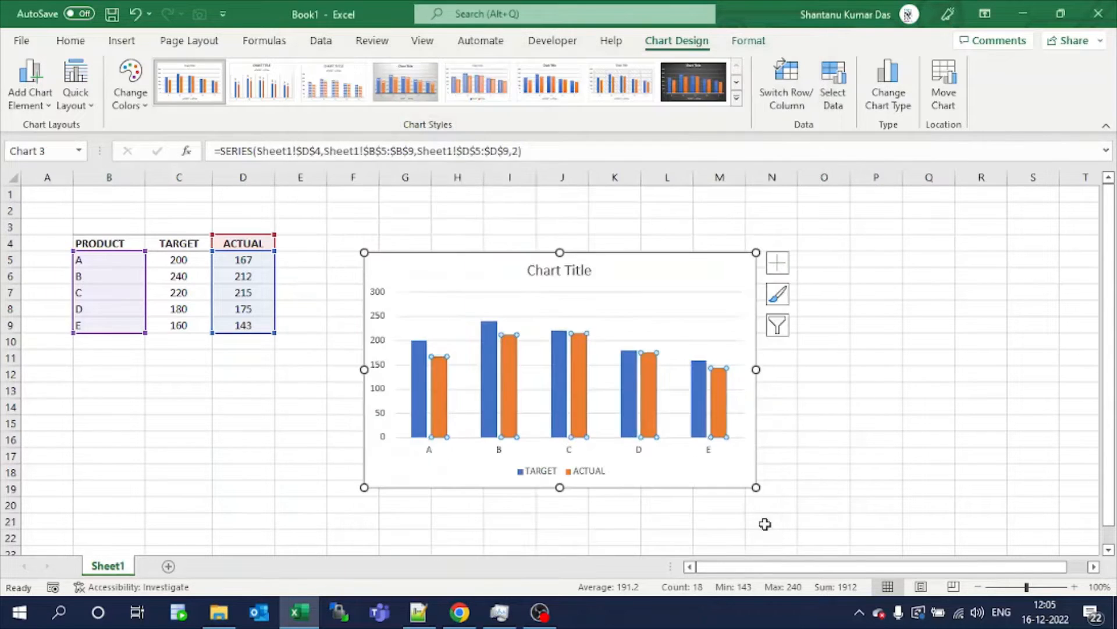
Step: Preview the 100% stacked column, clustered column and combo chart types for the whole chart without applying any of them
{"action": "left_click", "coordinate": [700, 309]}
{"action": "right_click", "coordinate": [701, 311]}
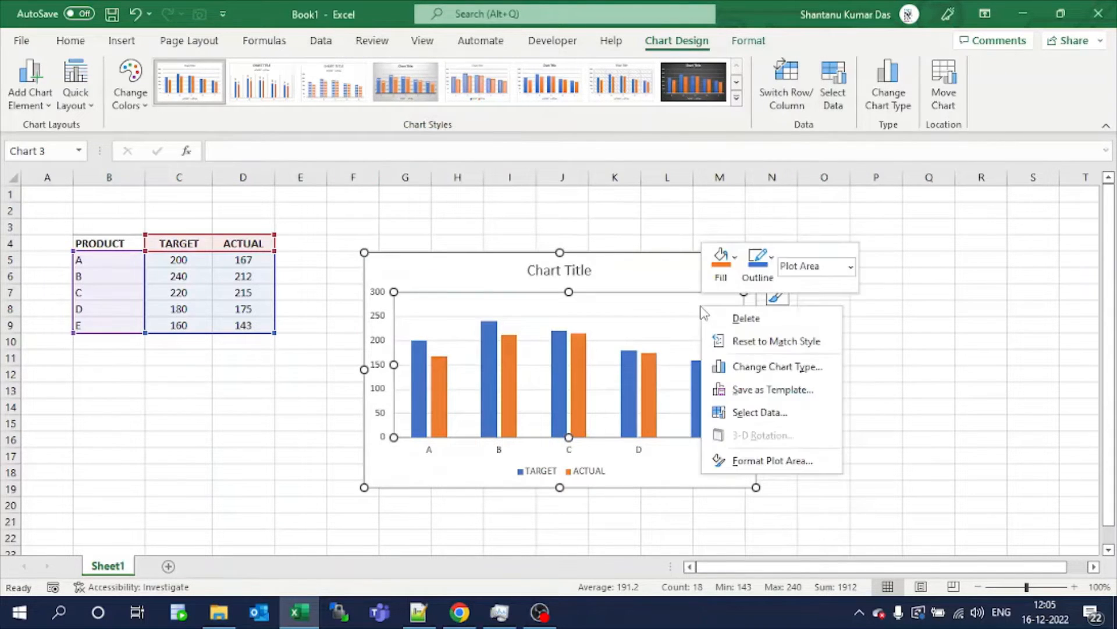
{"action": "left_click", "coordinate": [738, 367]}
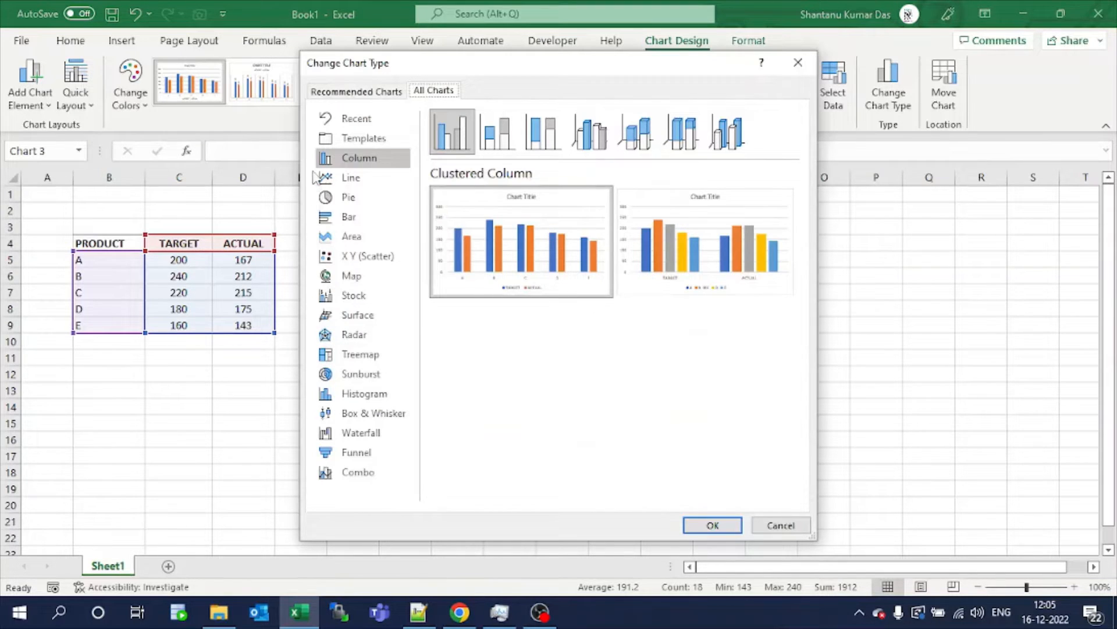
{"action": "left_click", "coordinate": [515, 133]}
{"action": "left_click", "coordinate": [541, 133]}
{"action": "mouse_move", "coordinate": [580, 247]}
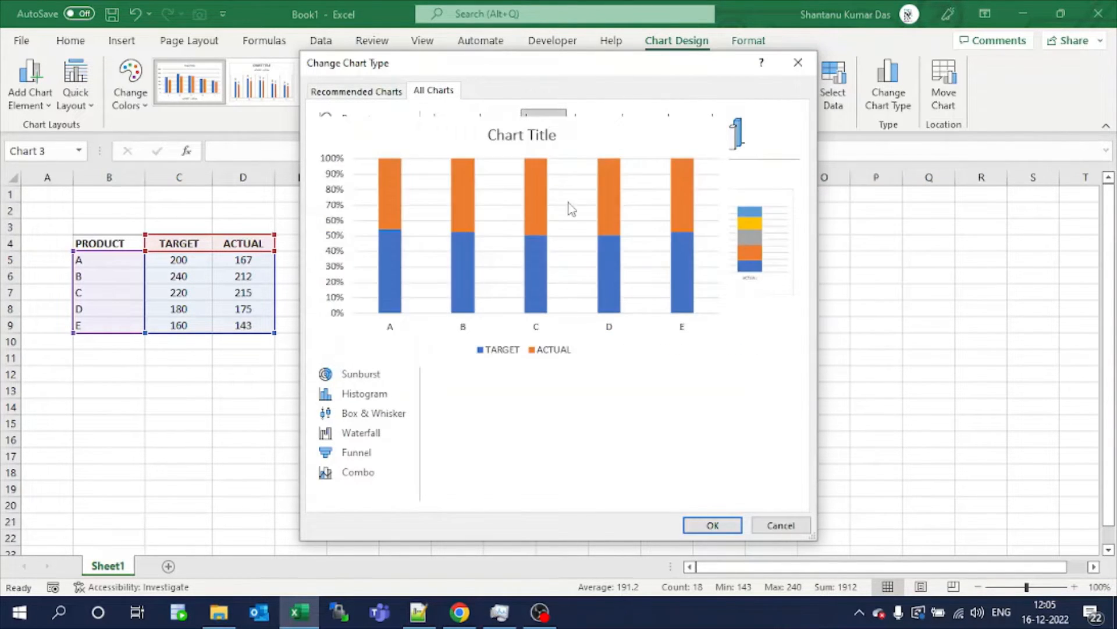
{"action": "left_click", "coordinate": [452, 128]}
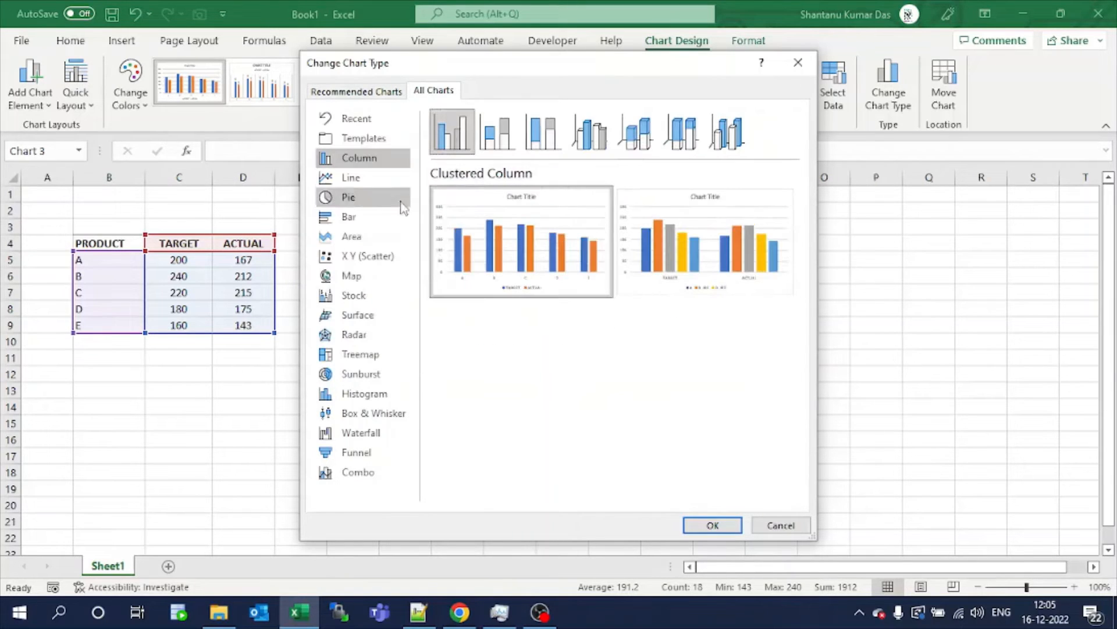
{"action": "left_click", "coordinate": [369, 479]}
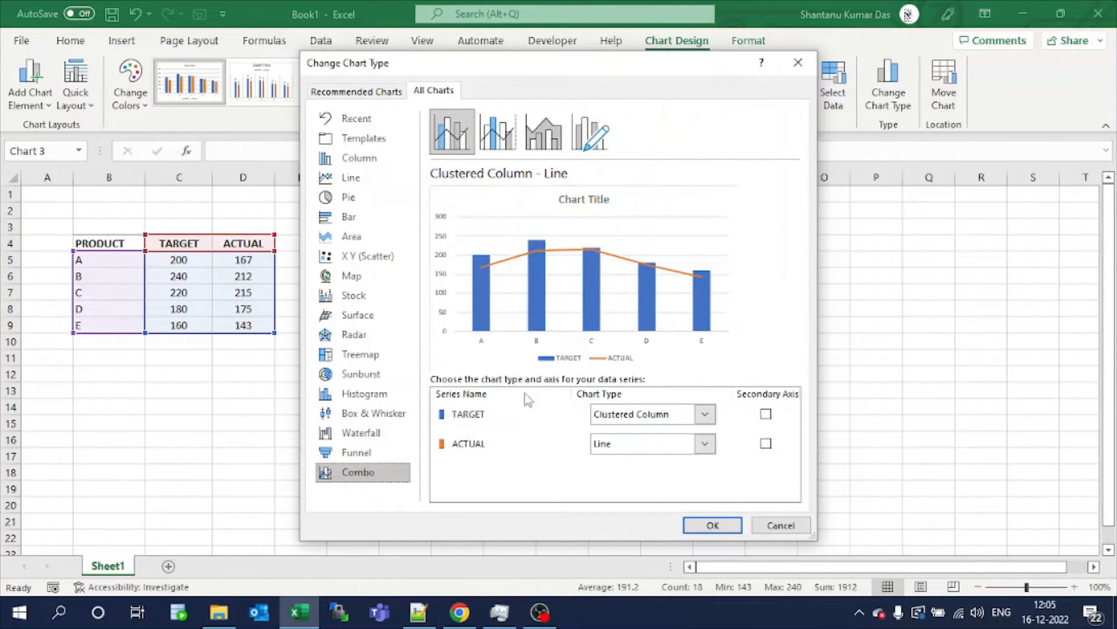
{"action": "left_click", "coordinate": [781, 526]}
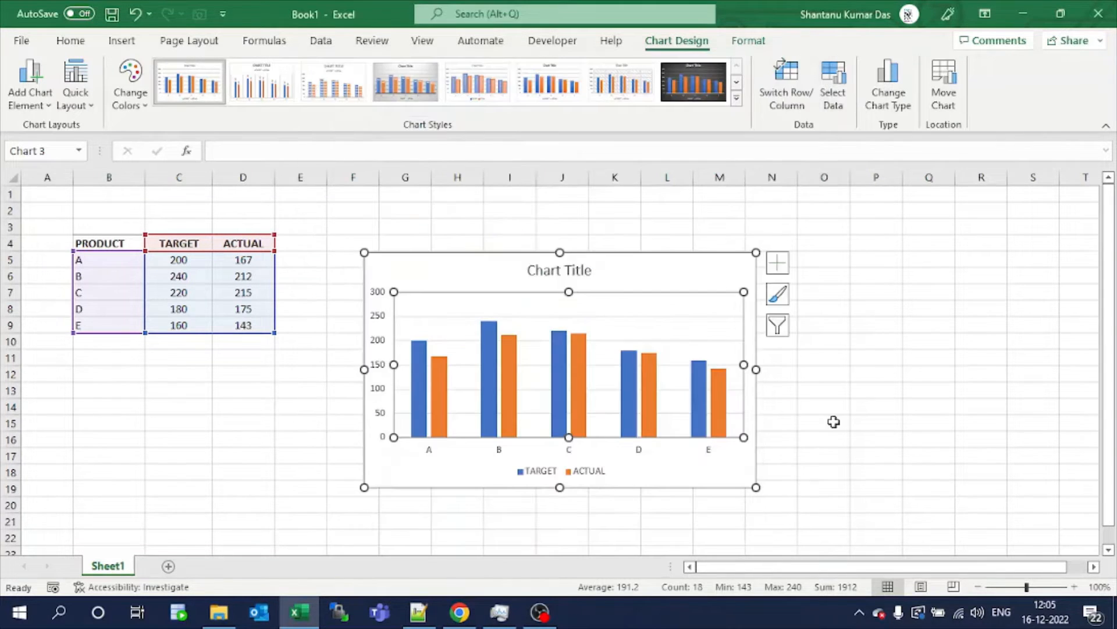
{"action": "left_click", "coordinate": [830, 407]}
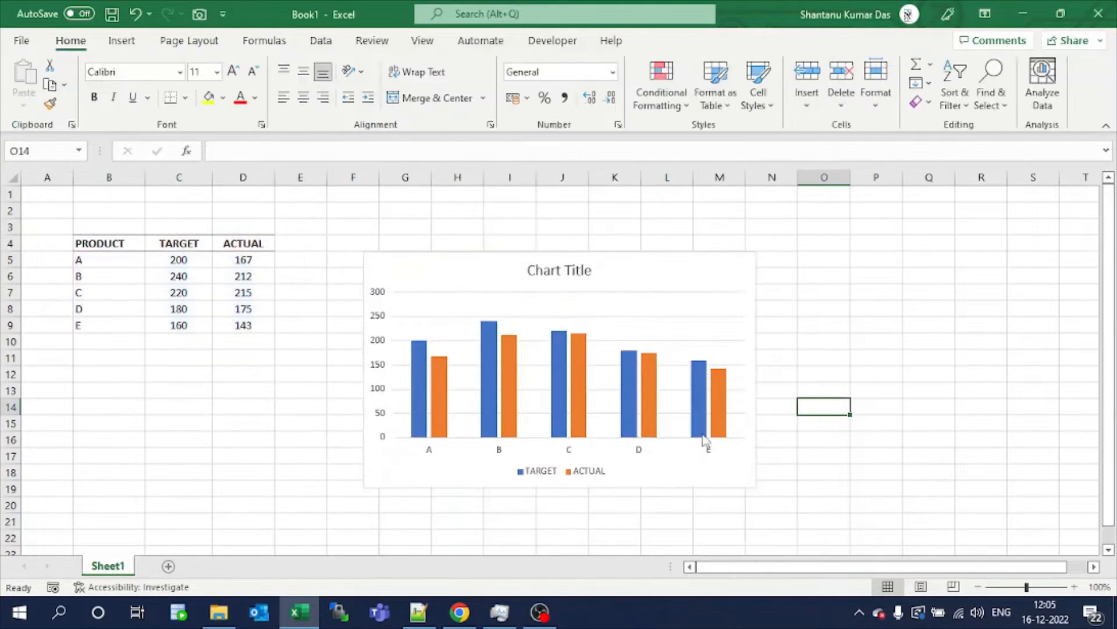
Step: Change the TARGET series to a Line with Markers chart type, keeping ACTUAL as clustered columns
{"action": "left_click", "coordinate": [704, 387]}
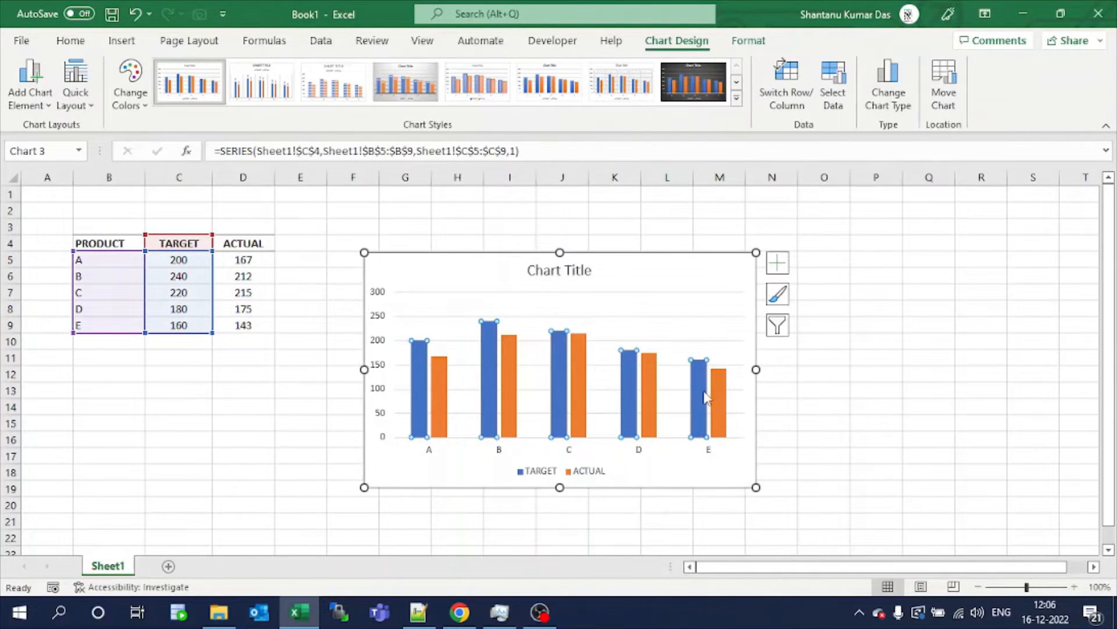
{"action": "right_click", "coordinate": [706, 398]}
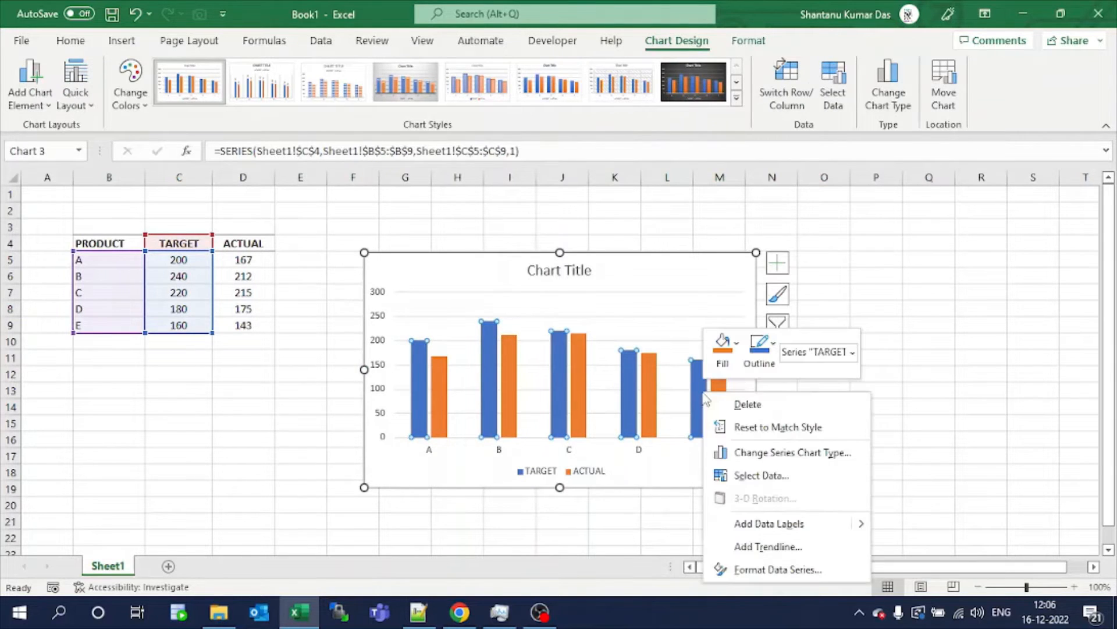
{"action": "left_click", "coordinate": [754, 462]}
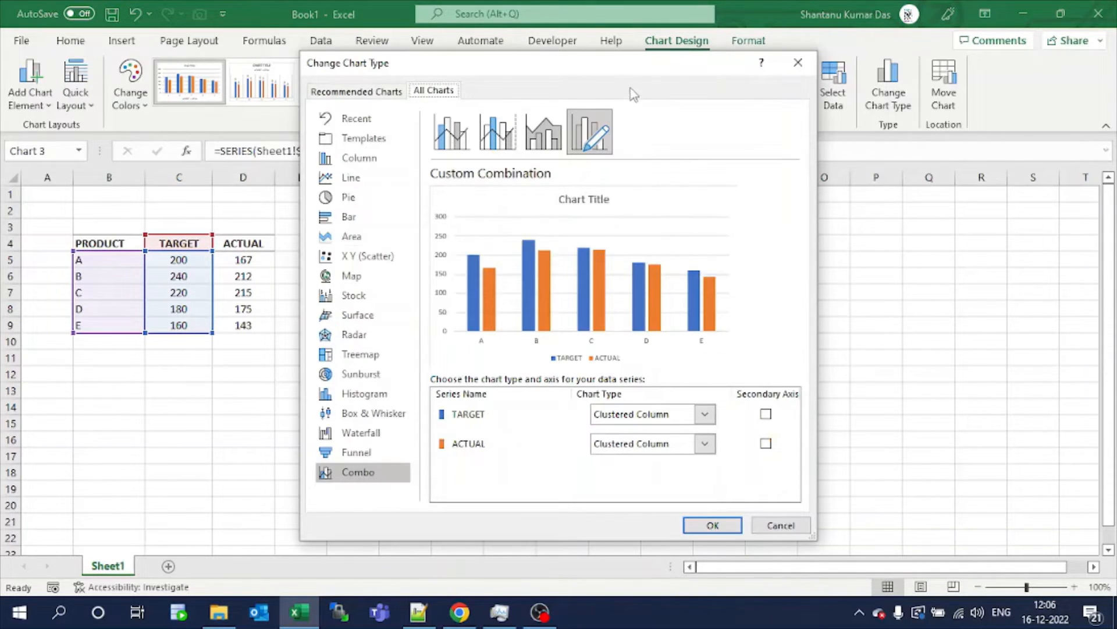
{"action": "left_click_drag", "start_coordinate": [638, 70], "coordinate": [922, 90]}
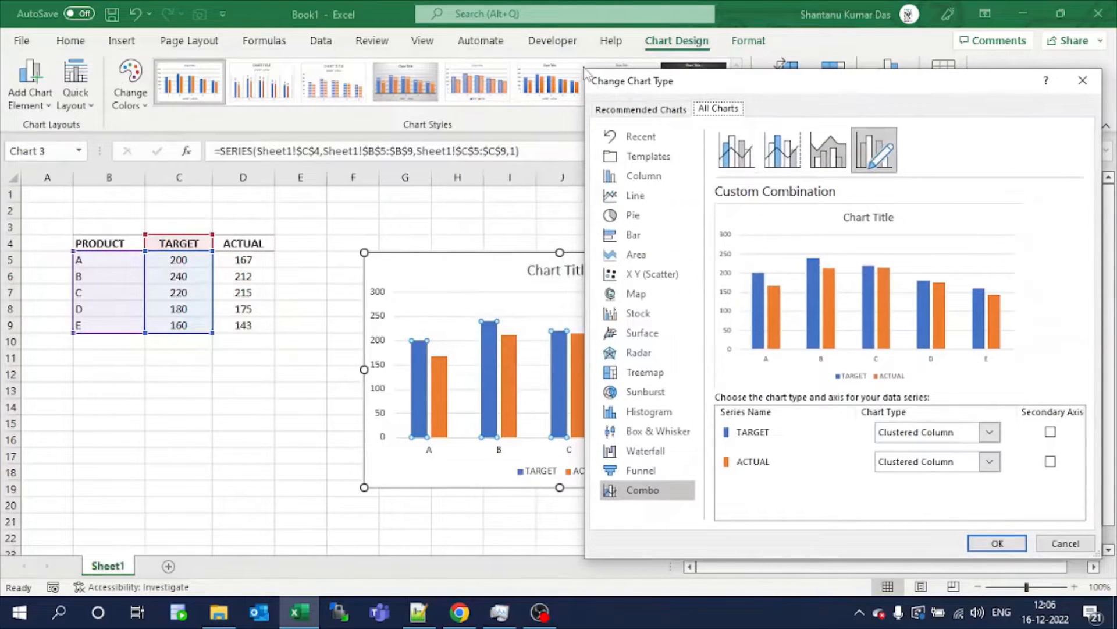
{"action": "left_click_drag", "start_coordinate": [587, 68], "coordinate": [593, 89]}
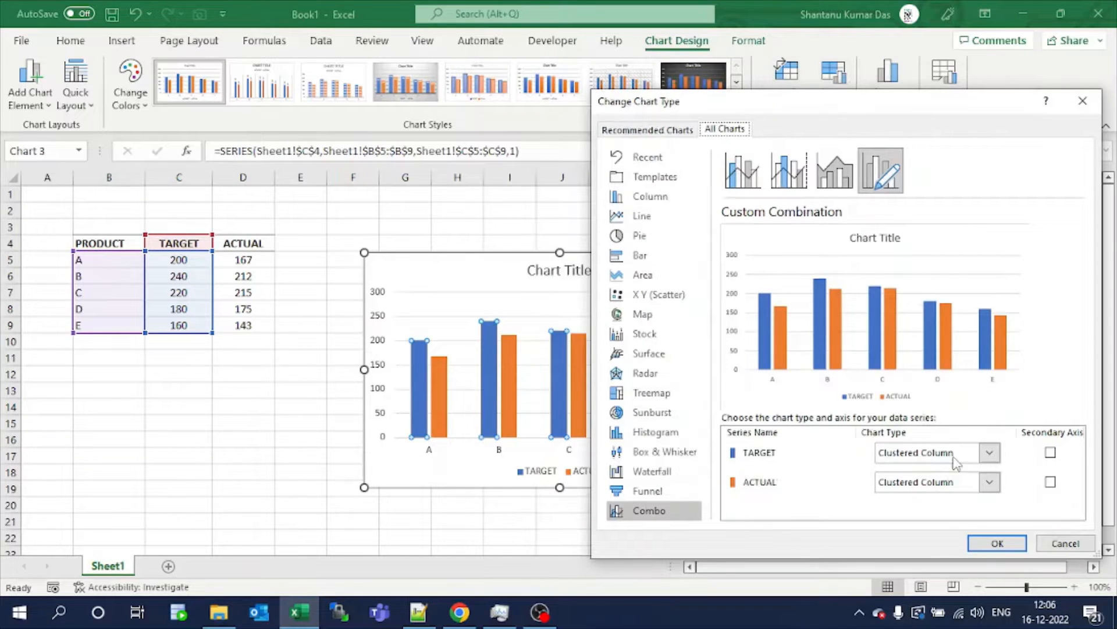
{"action": "left_click", "coordinate": [988, 453]}
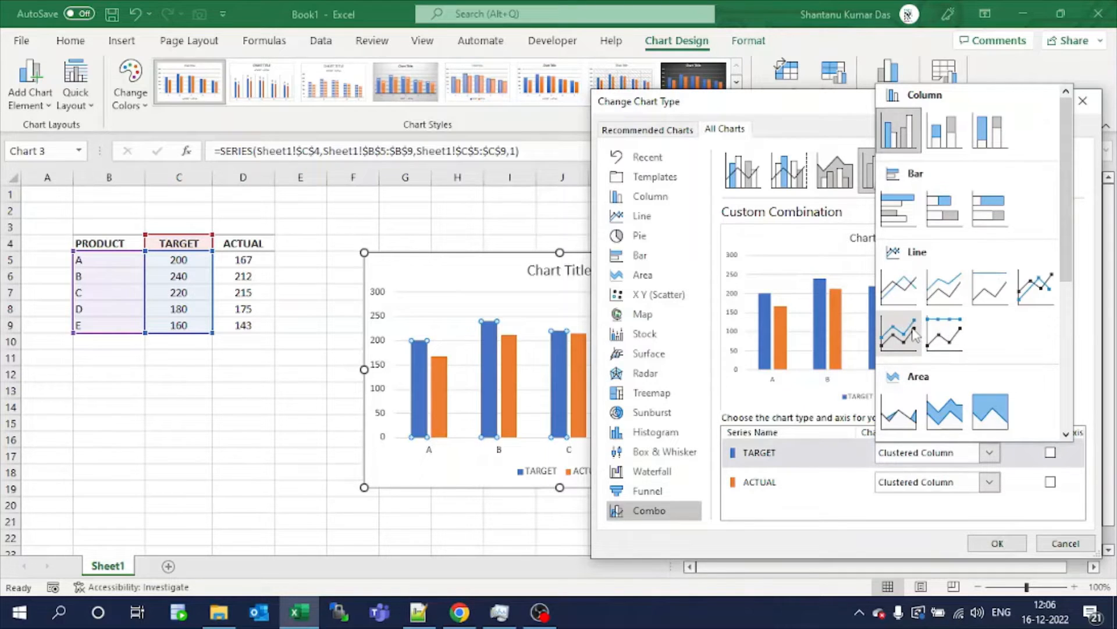
{"action": "left_click", "coordinate": [1037, 287]}
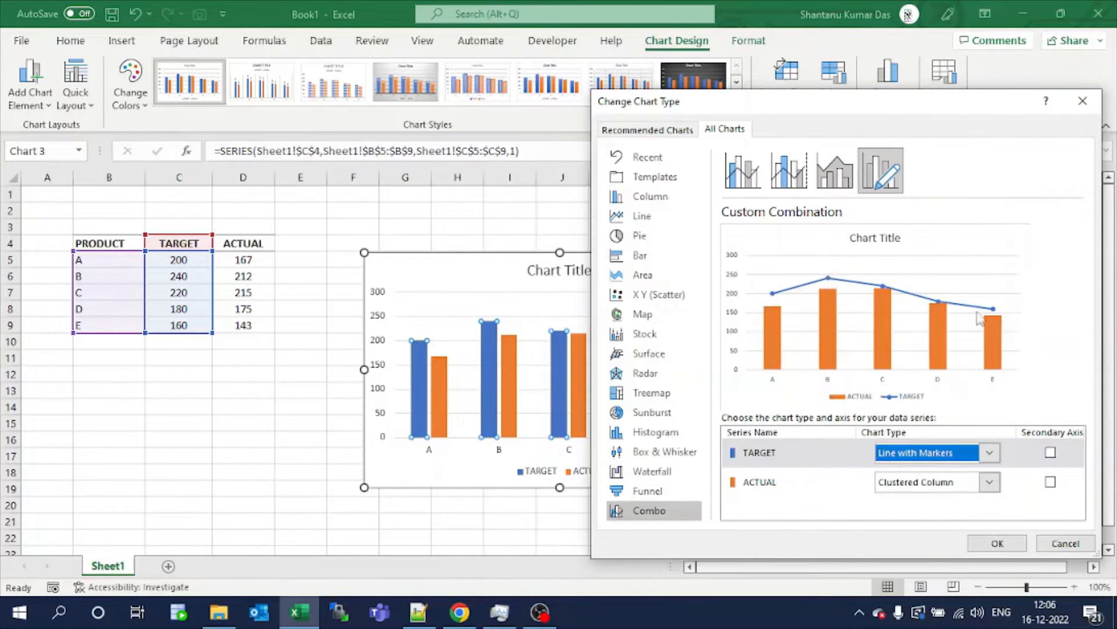
{"action": "left_click", "coordinate": [984, 542]}
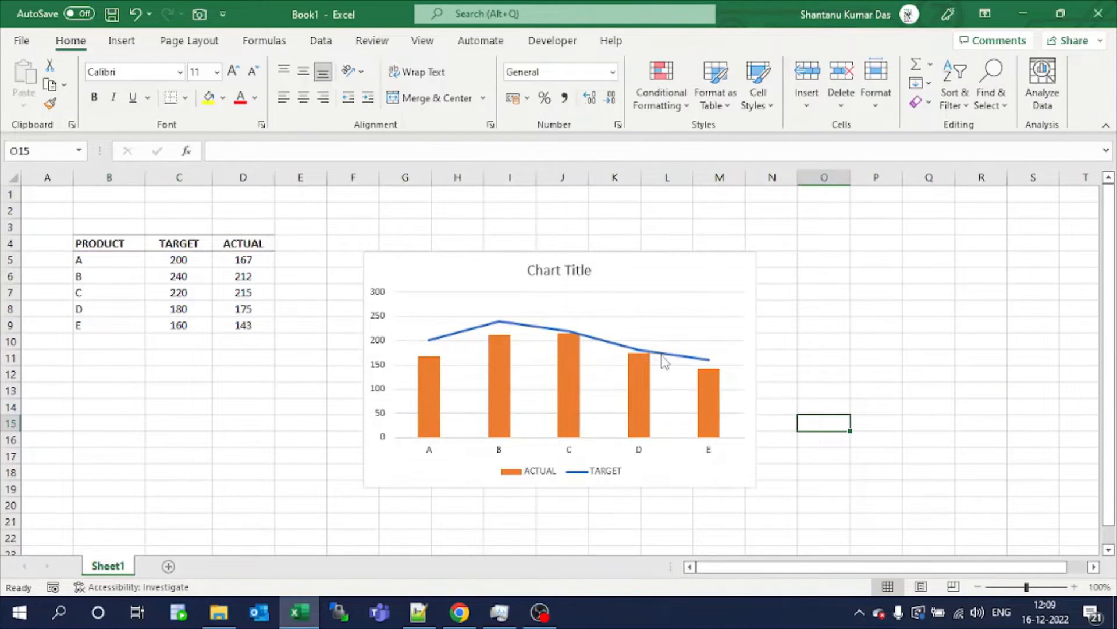
Step: Format the TARGET series with No line and deselect the chart
{"action": "left_click", "coordinate": [635, 350]}
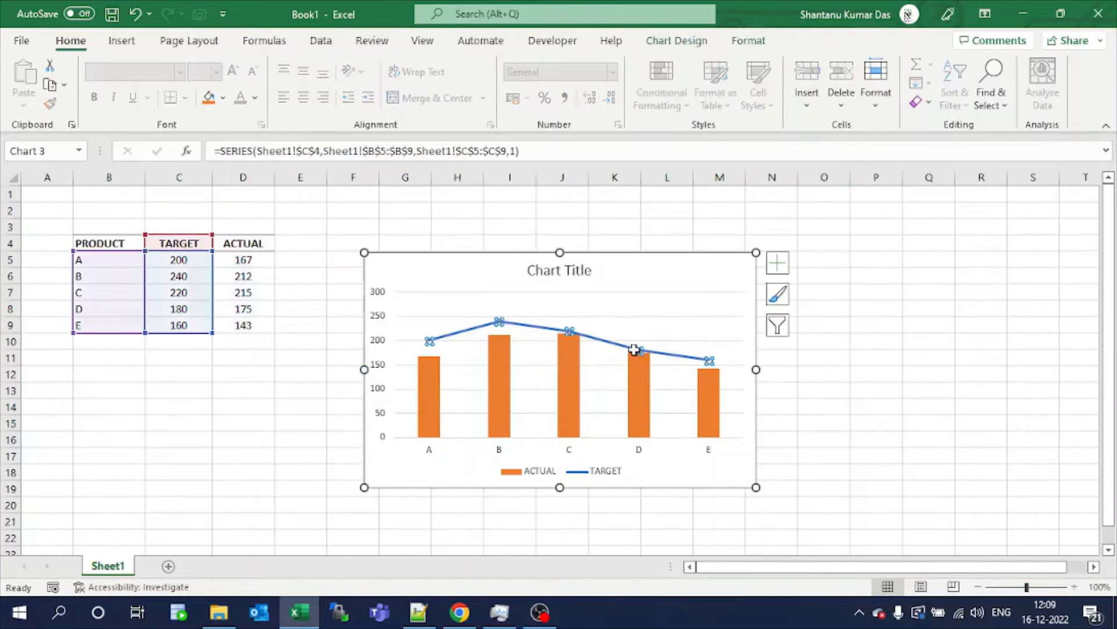
{"action": "right_click", "coordinate": [635, 350]}
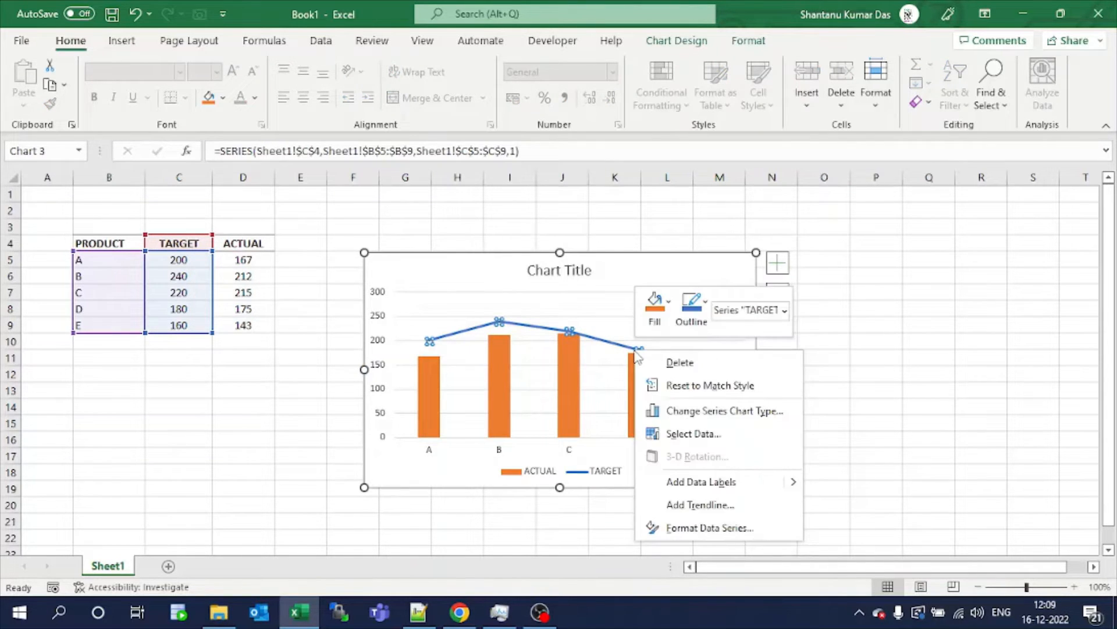
{"action": "left_click", "coordinate": [695, 531]}
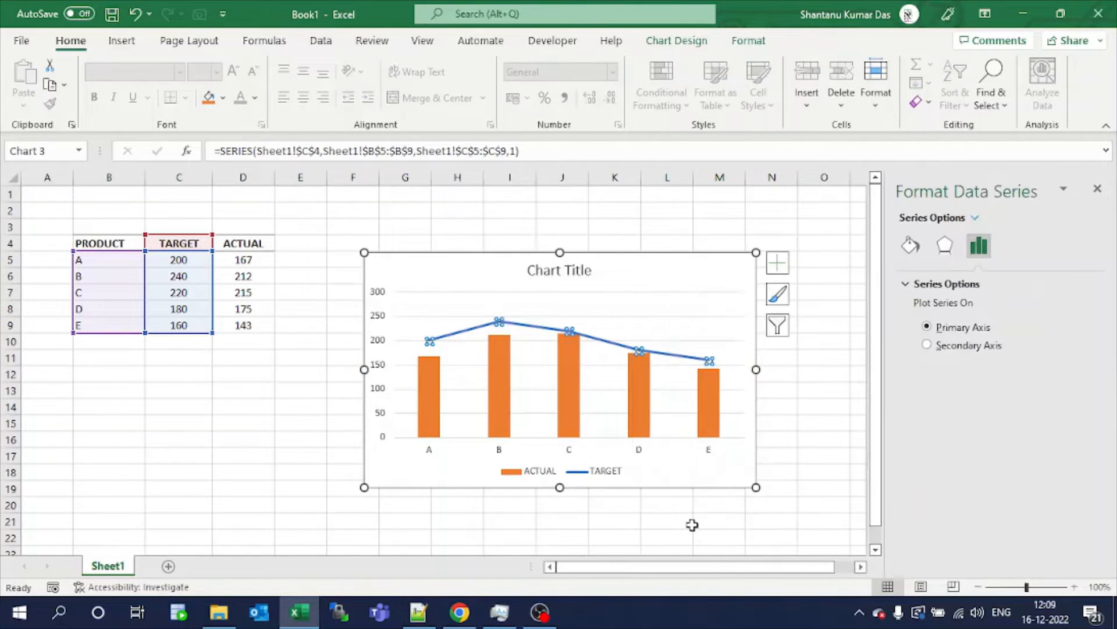
{"action": "left_click", "coordinate": [911, 247]}
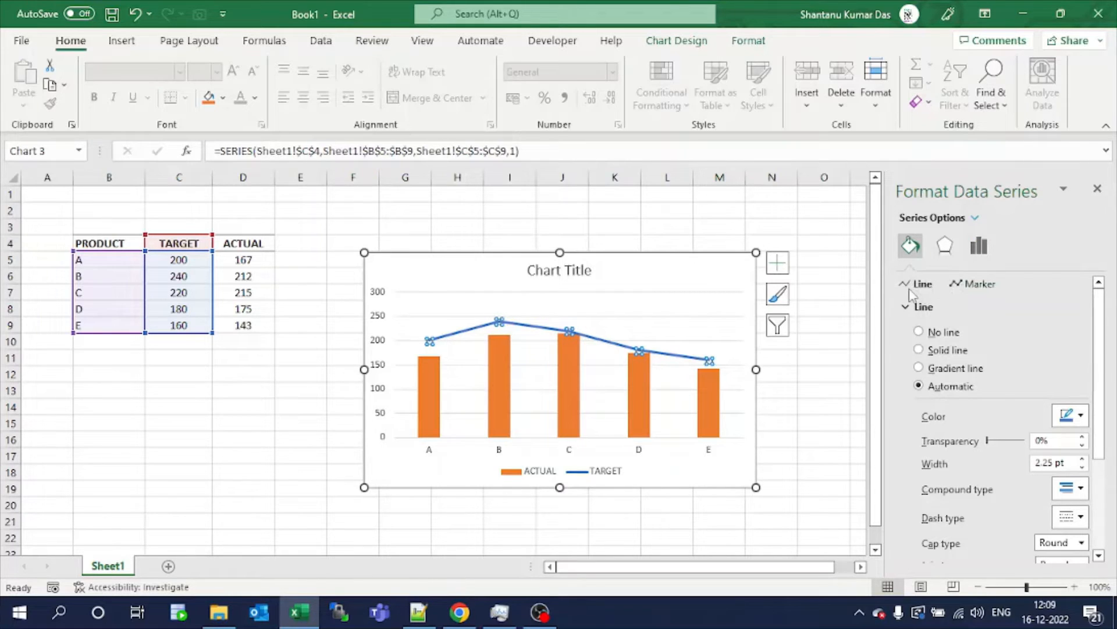
{"action": "left_click", "coordinate": [973, 285]}
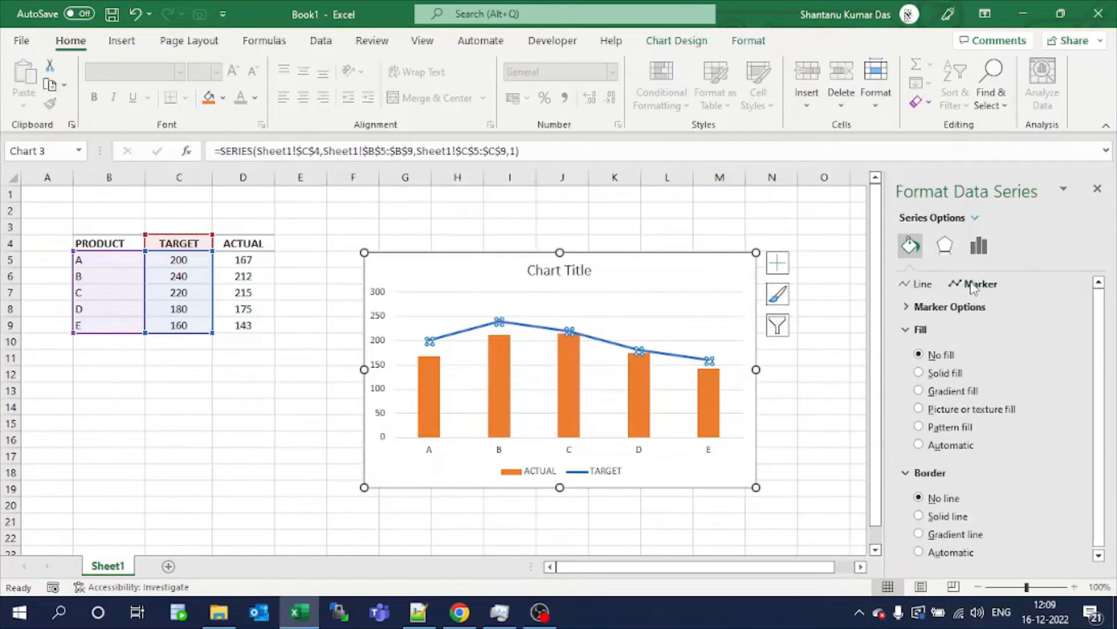
{"action": "left_click", "coordinate": [922, 284]}
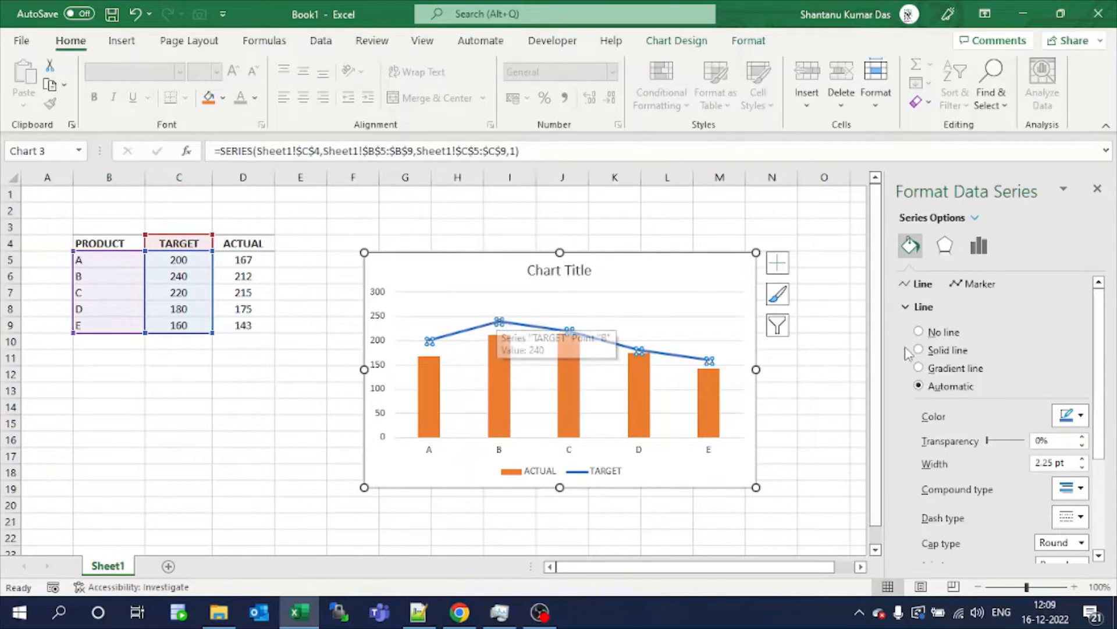
{"action": "left_click", "coordinate": [920, 334]}
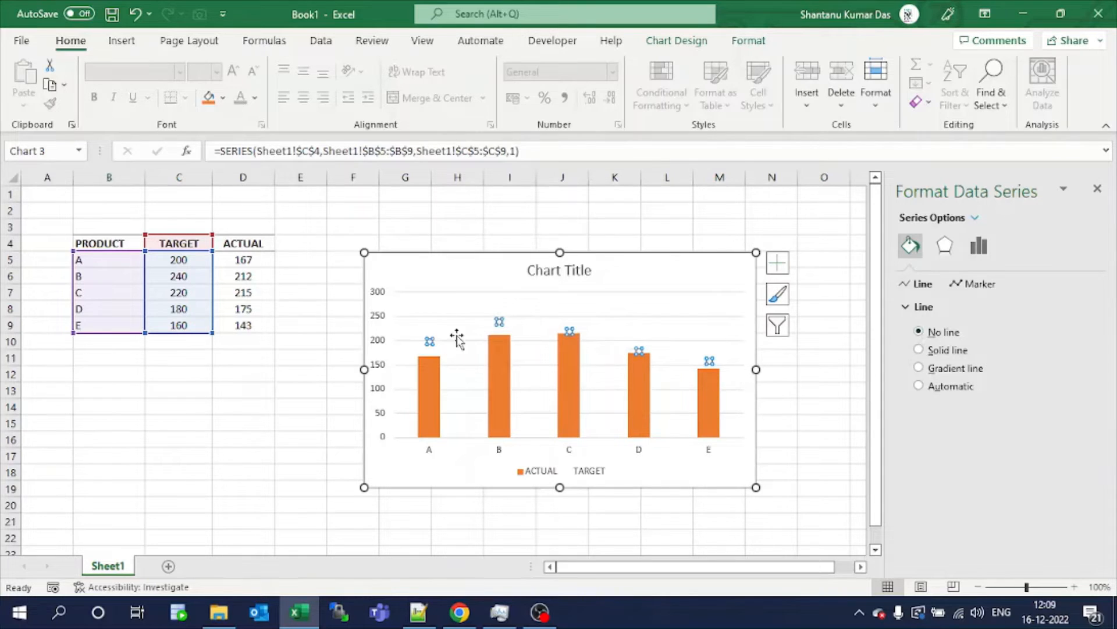
{"action": "left_click", "coordinate": [794, 391]}
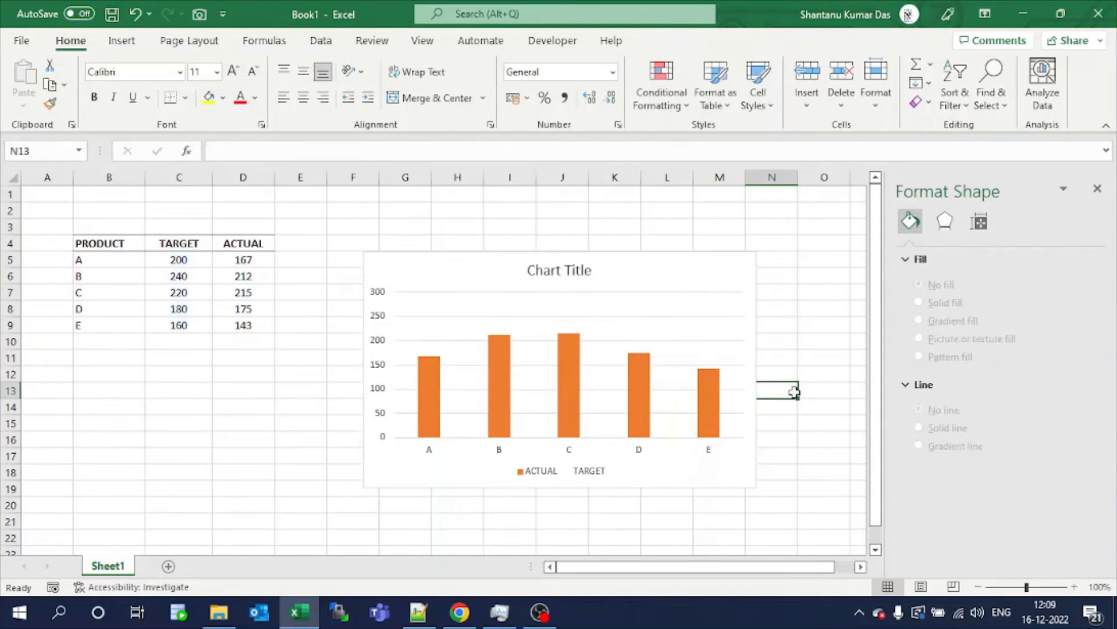
Step: Give the TARGET series markers a solid fill in the standard dark blue color
{"action": "left_click", "coordinate": [571, 327]}
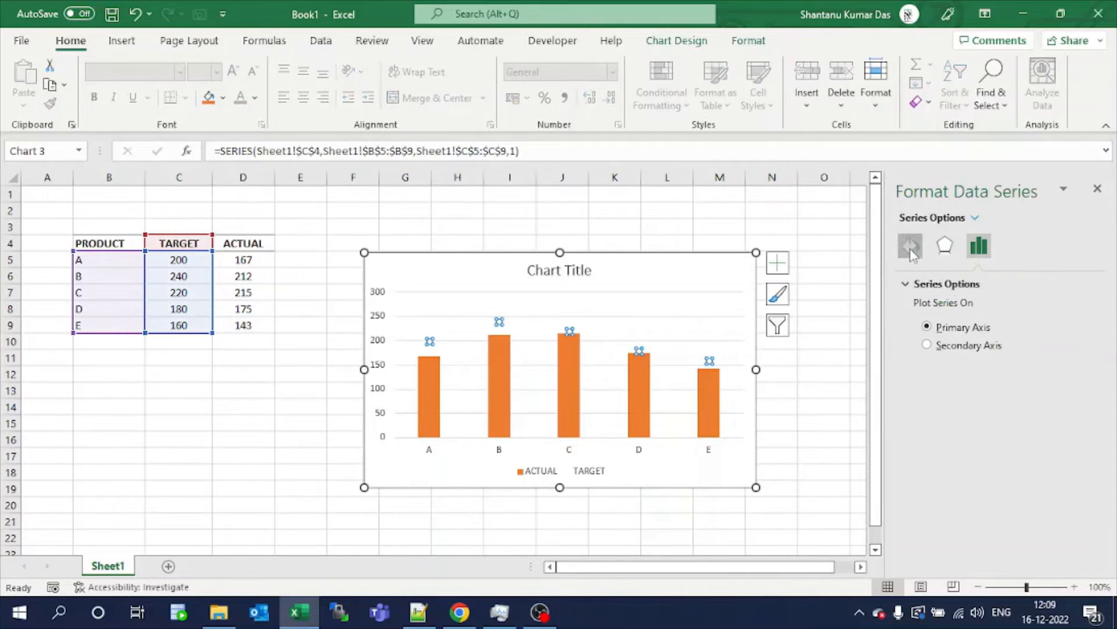
{"action": "left_click", "coordinate": [911, 247]}
{"action": "left_click", "coordinate": [954, 288]}
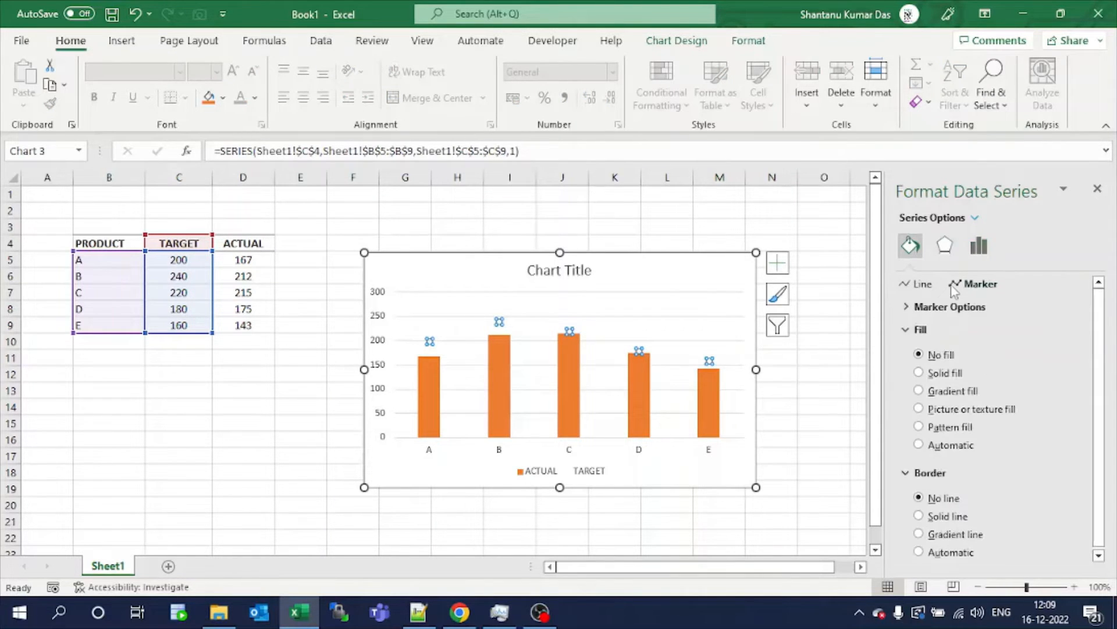
{"action": "left_click", "coordinate": [919, 373]}
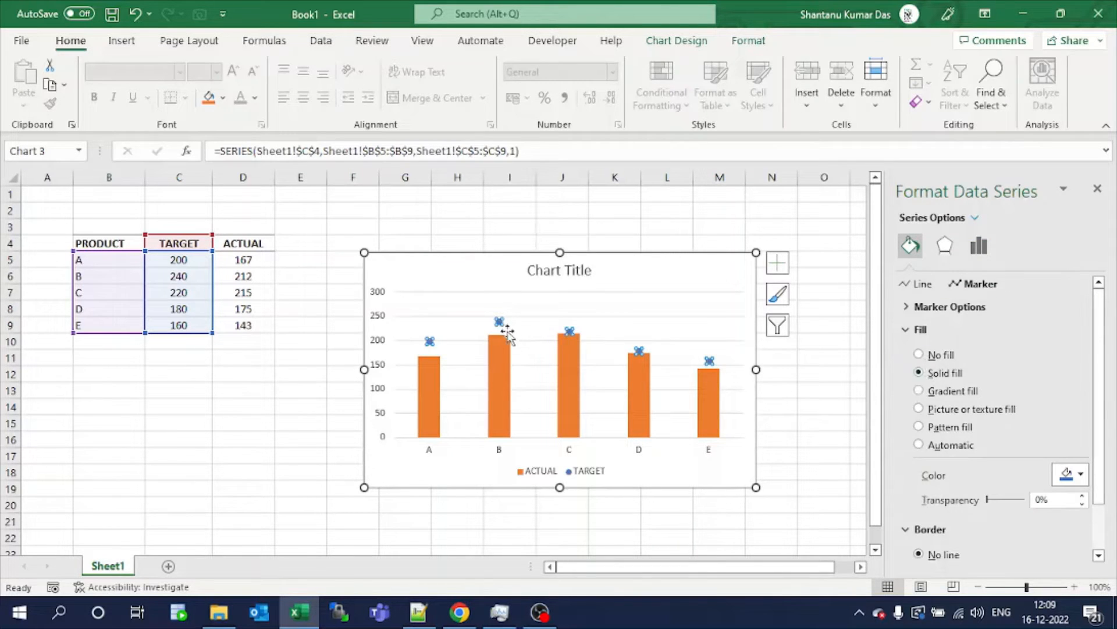
{"action": "mouse_move", "coordinate": [497, 321]}
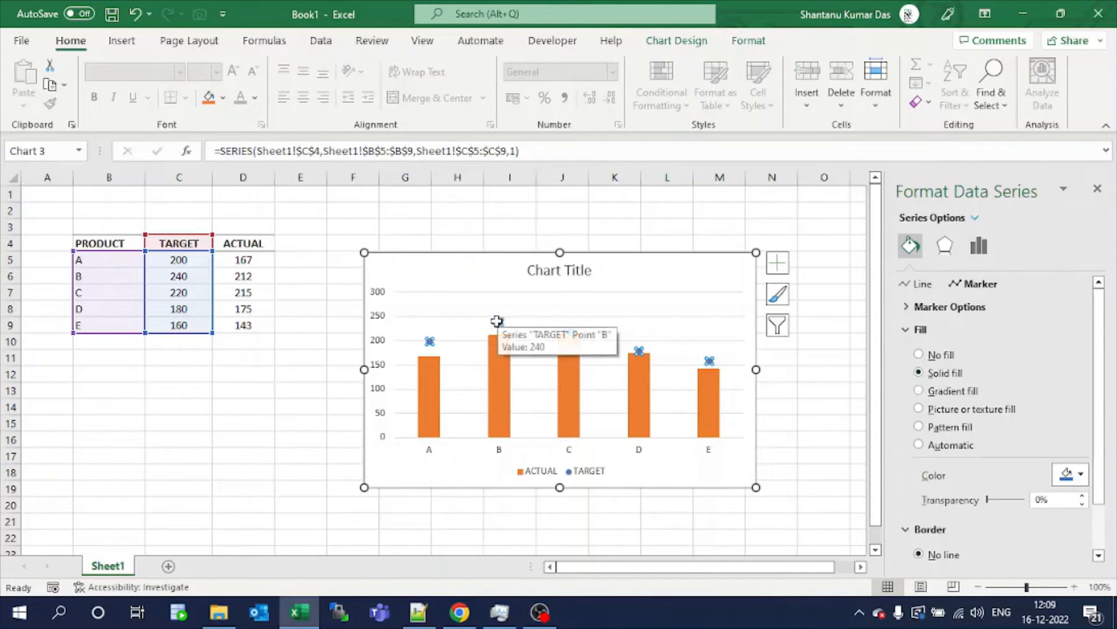
{"action": "left_click", "coordinate": [1081, 474]}
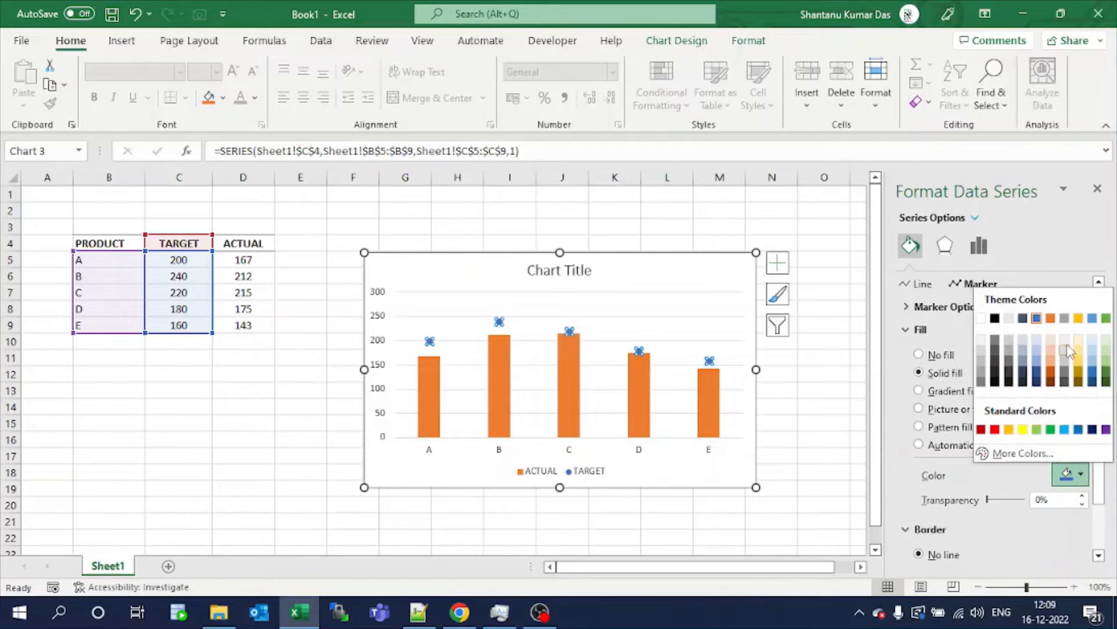
{"action": "left_click", "coordinate": [1092, 429]}
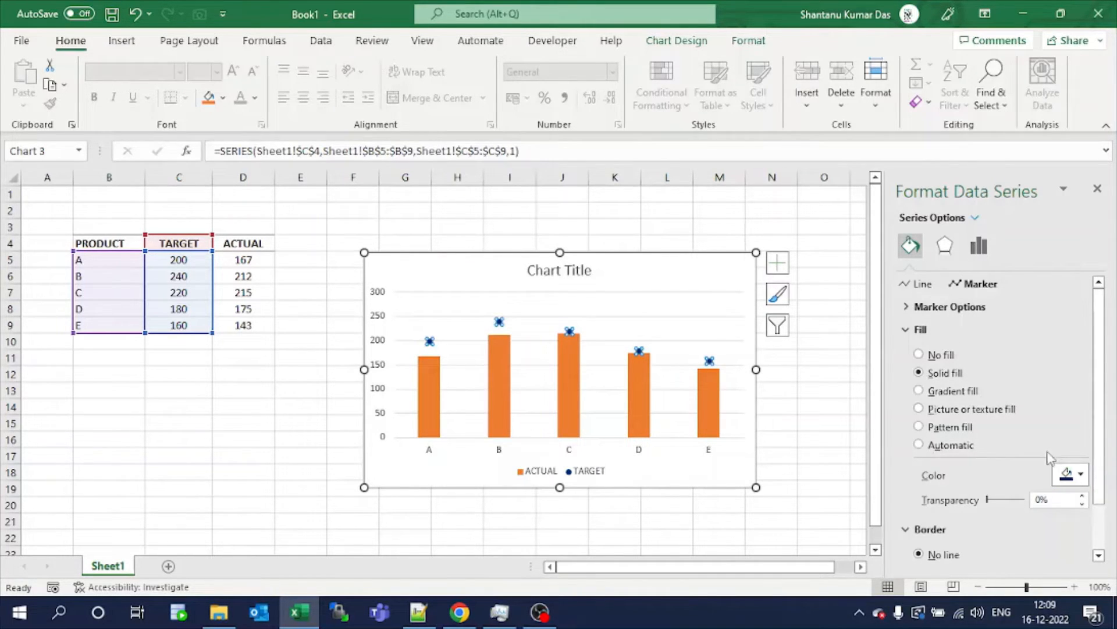
Step: Change the TARGET series markers to the built-in long dash type
{"action": "left_click", "coordinate": [916, 329]}
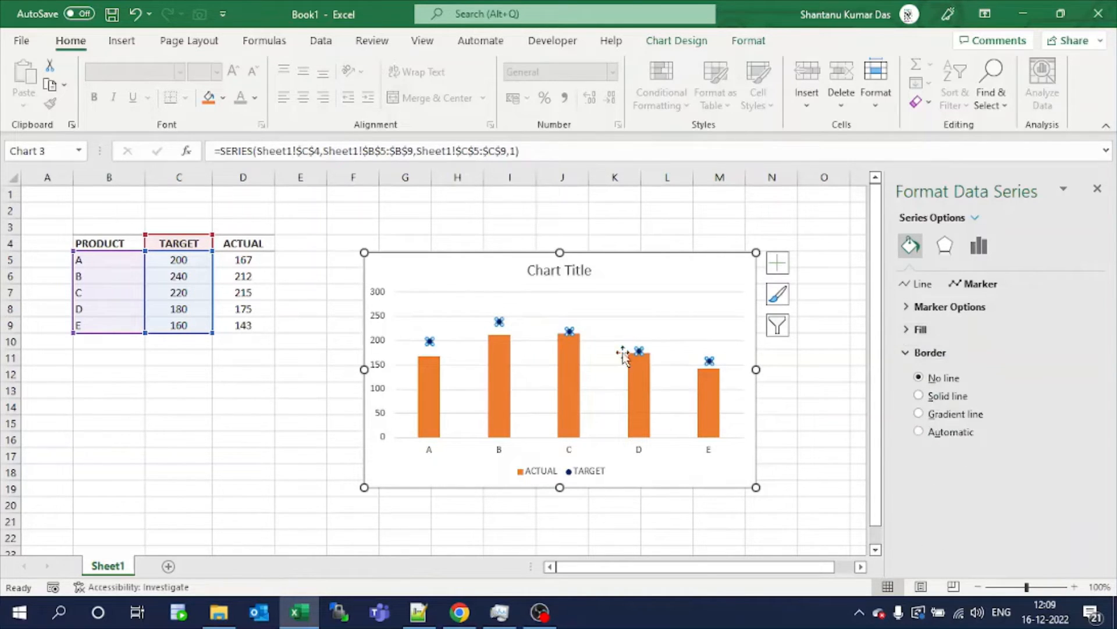
{"action": "mouse_move", "coordinate": [640, 352]}
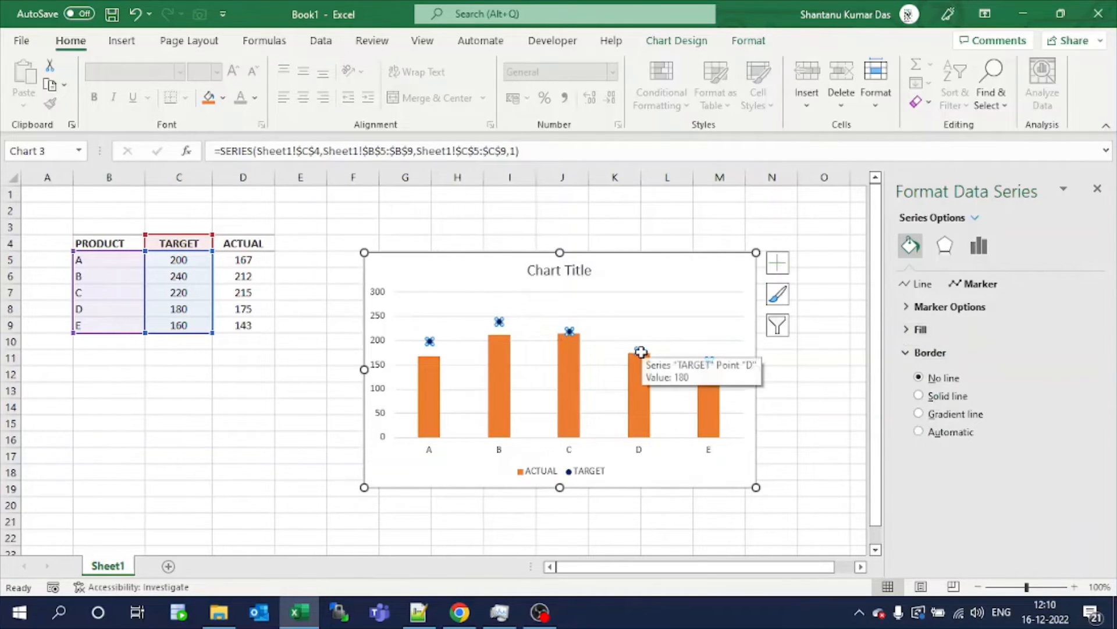
{"action": "left_click", "coordinate": [907, 309]}
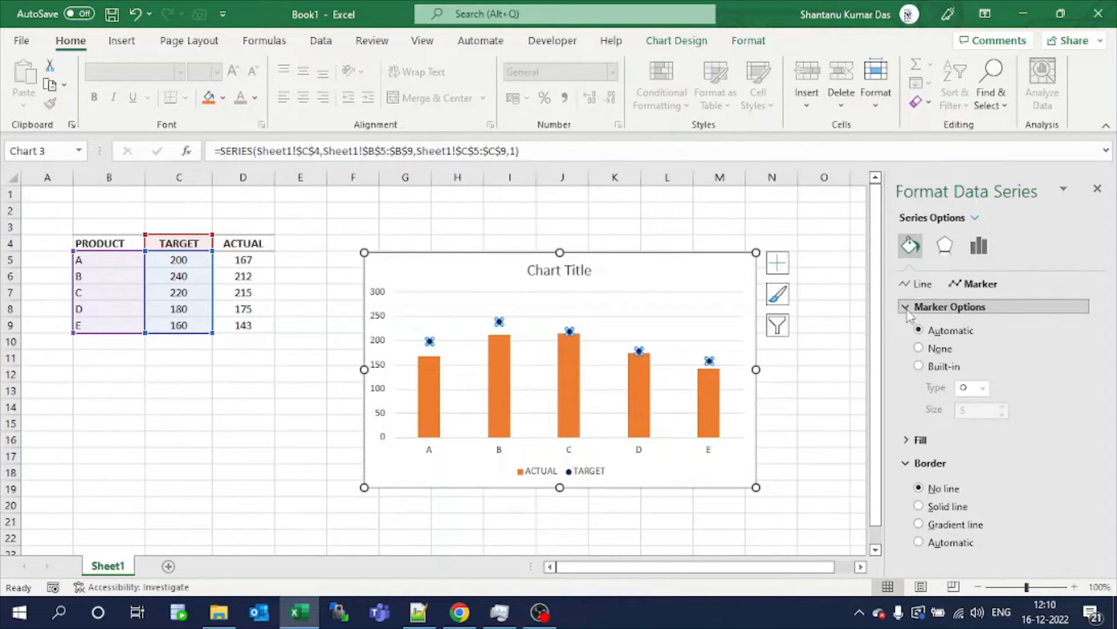
{"action": "left_click", "coordinate": [919, 367]}
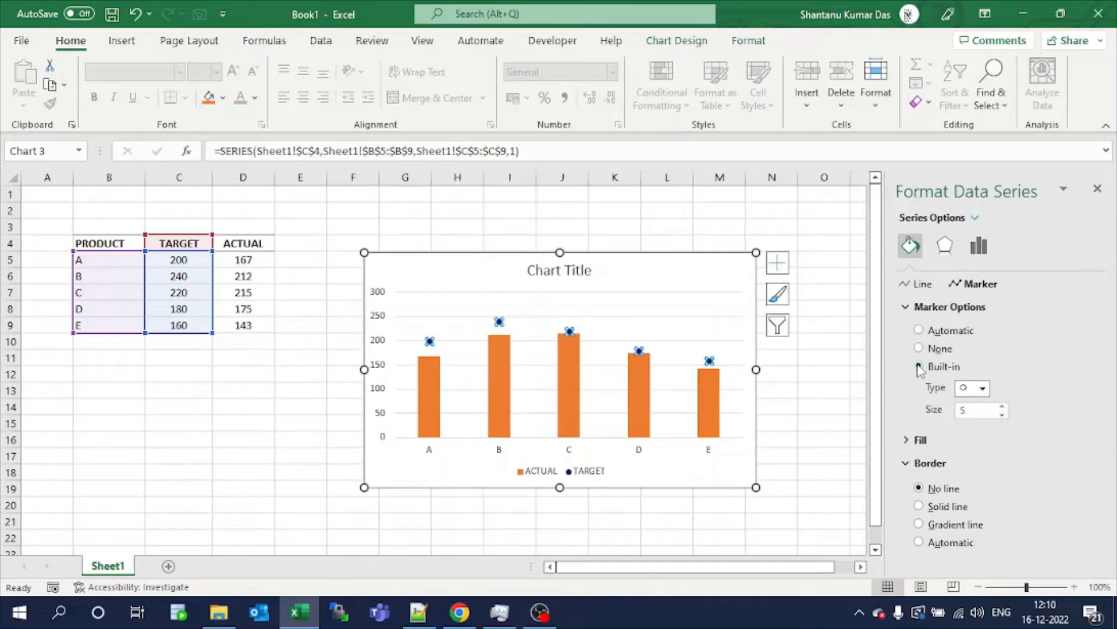
{"action": "left_click", "coordinate": [983, 388]}
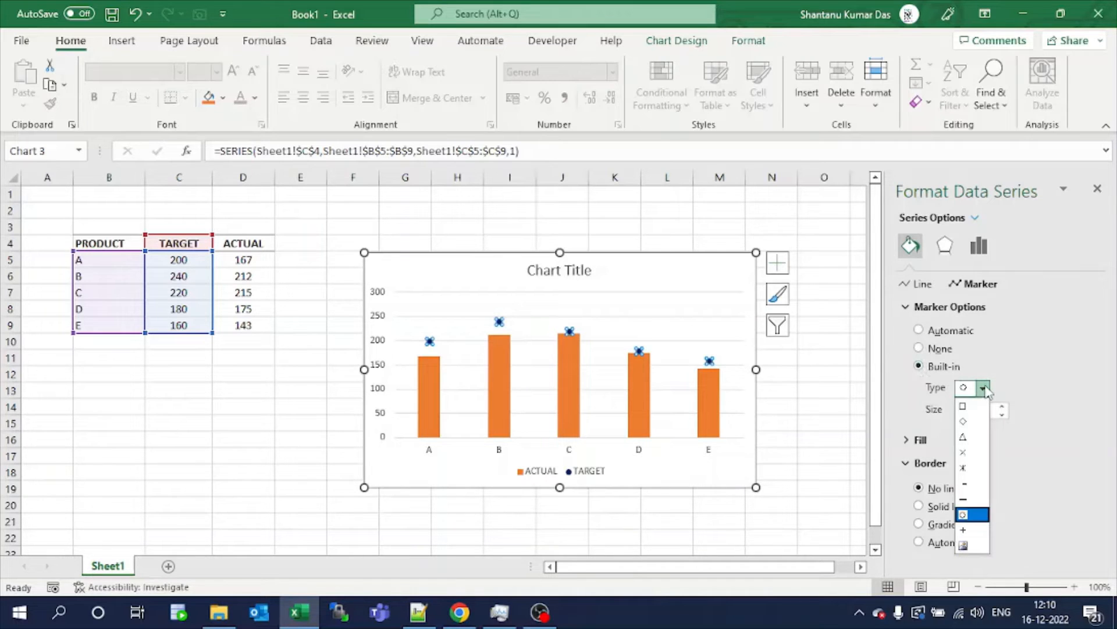
{"action": "left_click", "coordinate": [966, 498]}
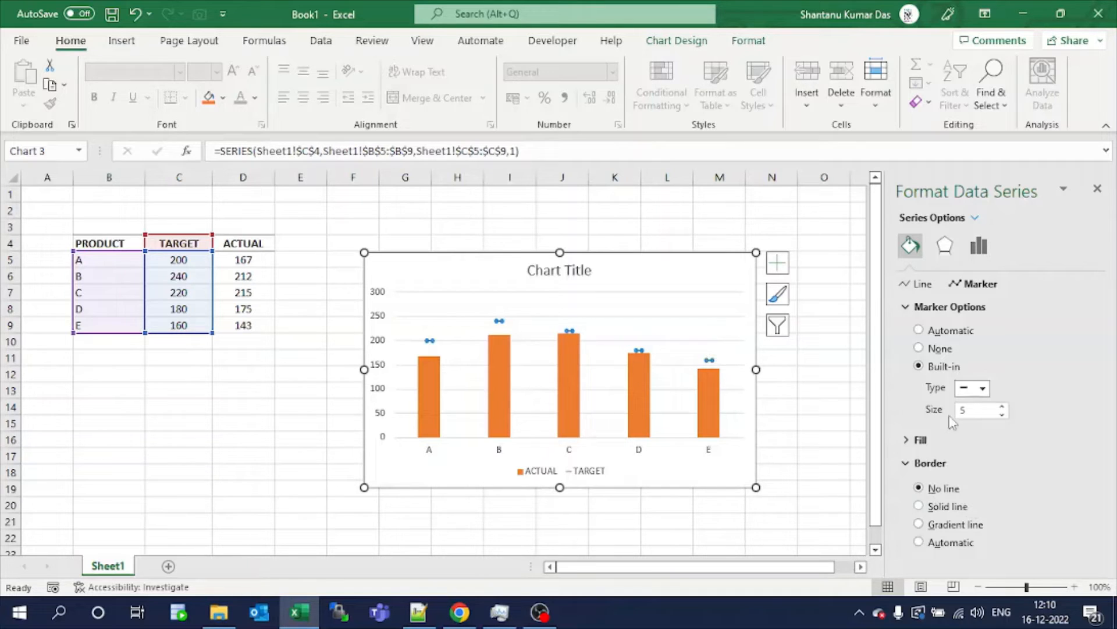
Step: Enlarge the TARGET dash markers to about the width of the ACTUAL columns and deselect the chart
{"action": "left_click", "coordinate": [1003, 406]}
{"action": "left_click", "coordinate": [1003, 406]}
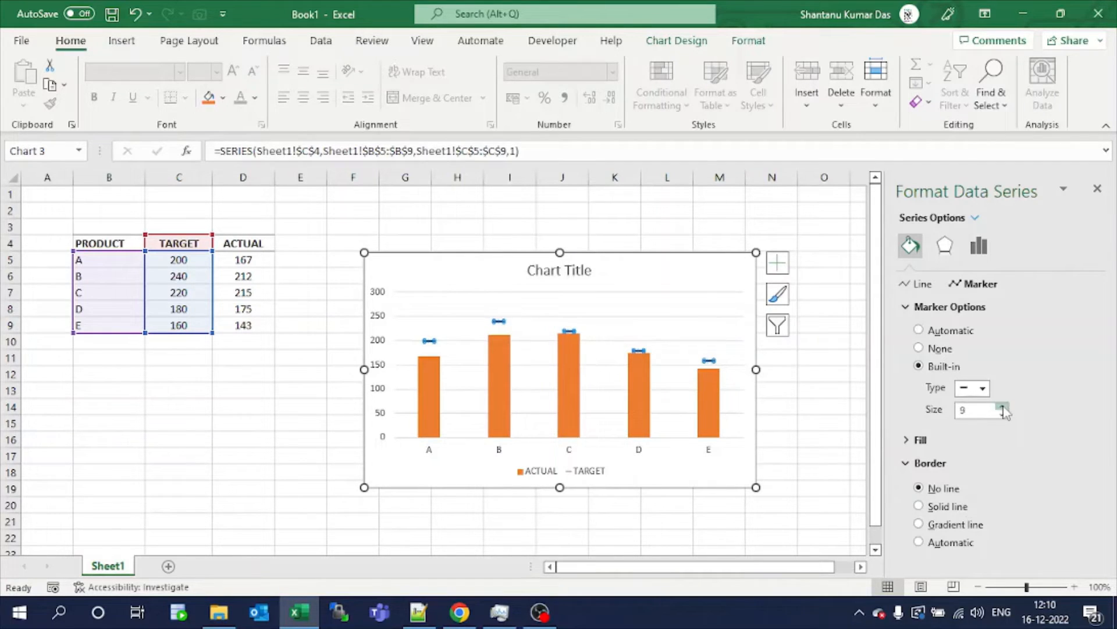
{"action": "left_click", "coordinate": [1003, 407]}
{"action": "left_click", "coordinate": [1003, 407]}
{"action": "left_click", "coordinate": [1003, 407]}
{"action": "left_click", "coordinate": [1002, 407]}
{"action": "left_click", "coordinate": [1003, 407]}
{"action": "left_click", "coordinate": [1003, 407]}
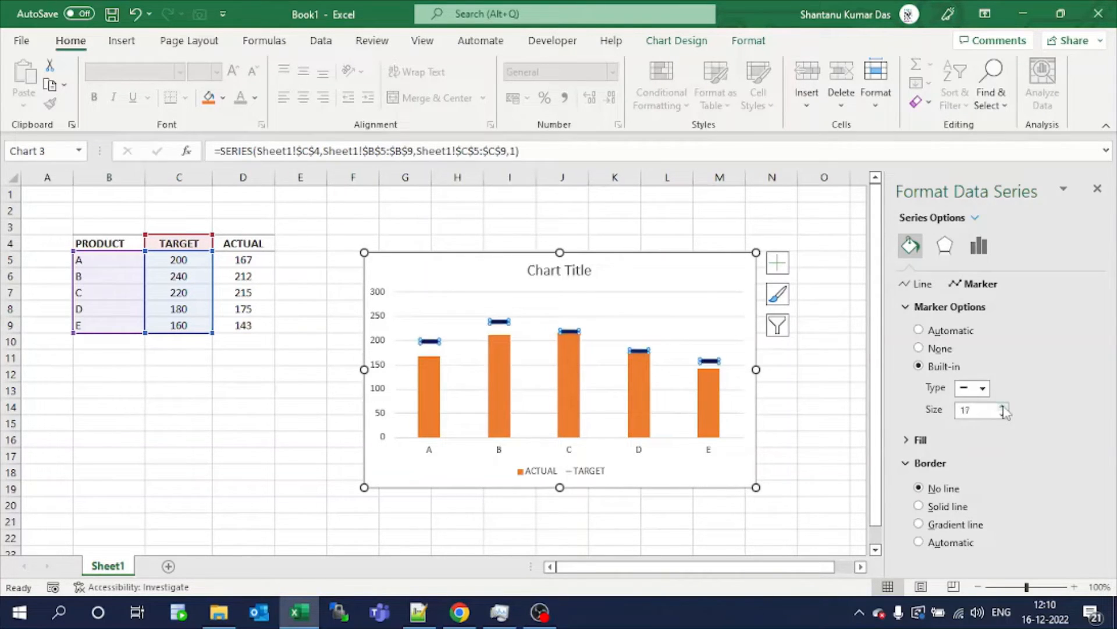
{"action": "left_click", "coordinate": [1003, 407]}
{"action": "left_click", "coordinate": [1003, 407]}
{"action": "left_click", "coordinate": [818, 409]}
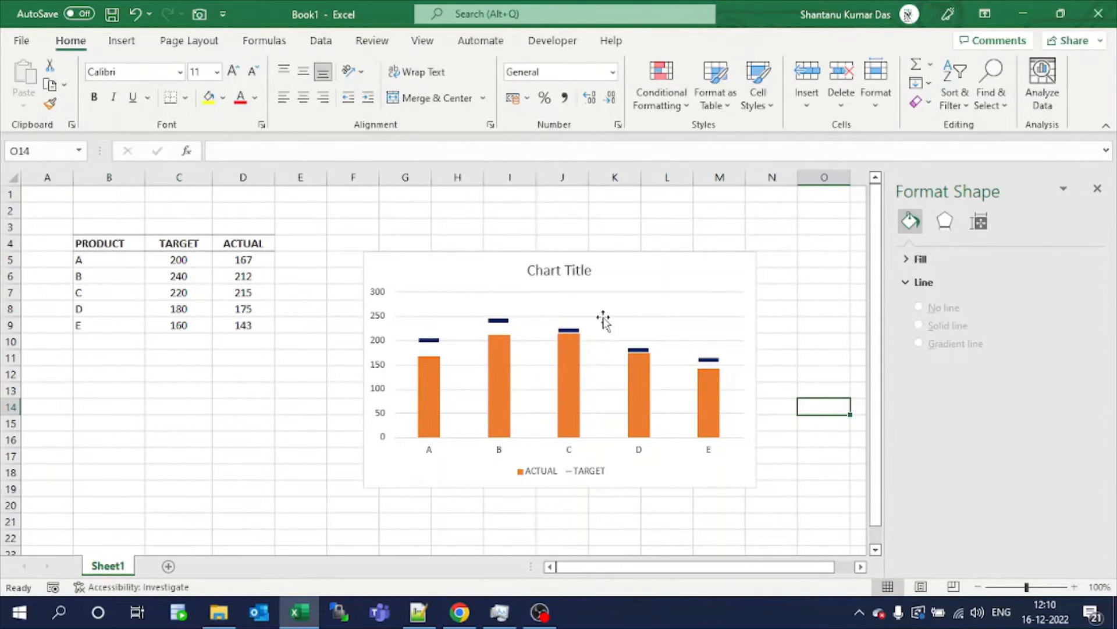
Step: Add data labels to the ACTUAL columns and position them at Inside Base
{"action": "left_click", "coordinate": [669, 284]}
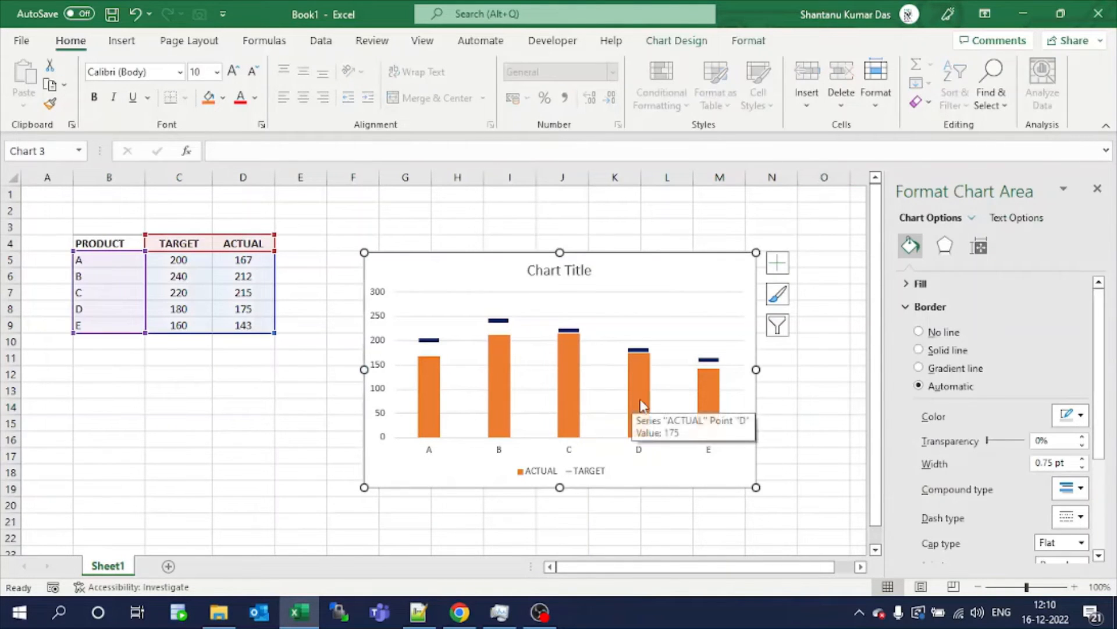
{"action": "left_click", "coordinate": [640, 403]}
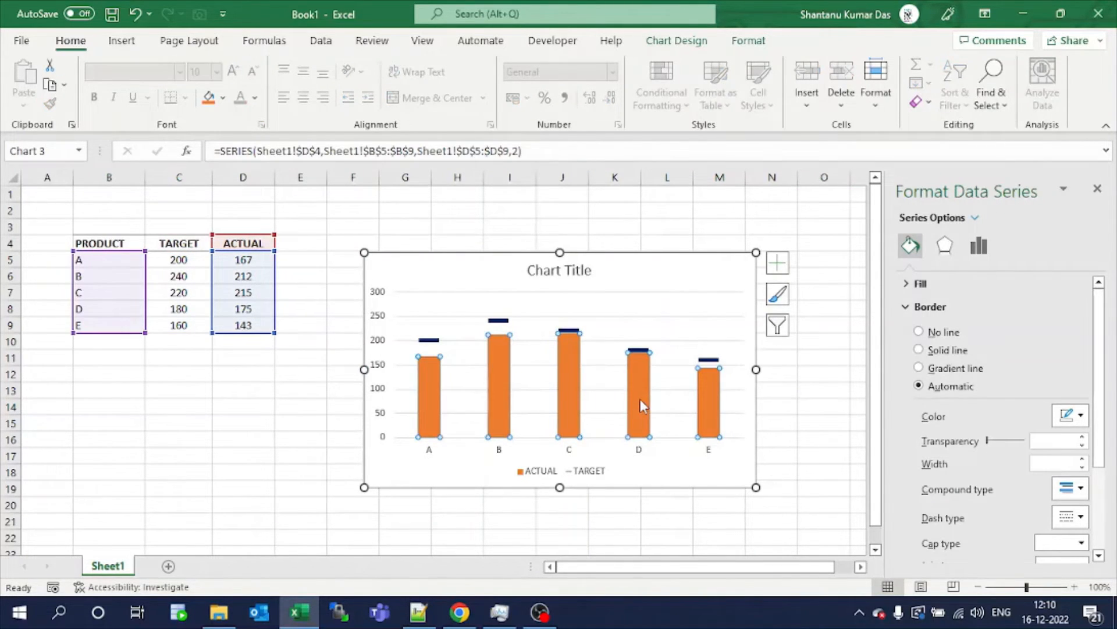
{"action": "left_click", "coordinate": [778, 263]}
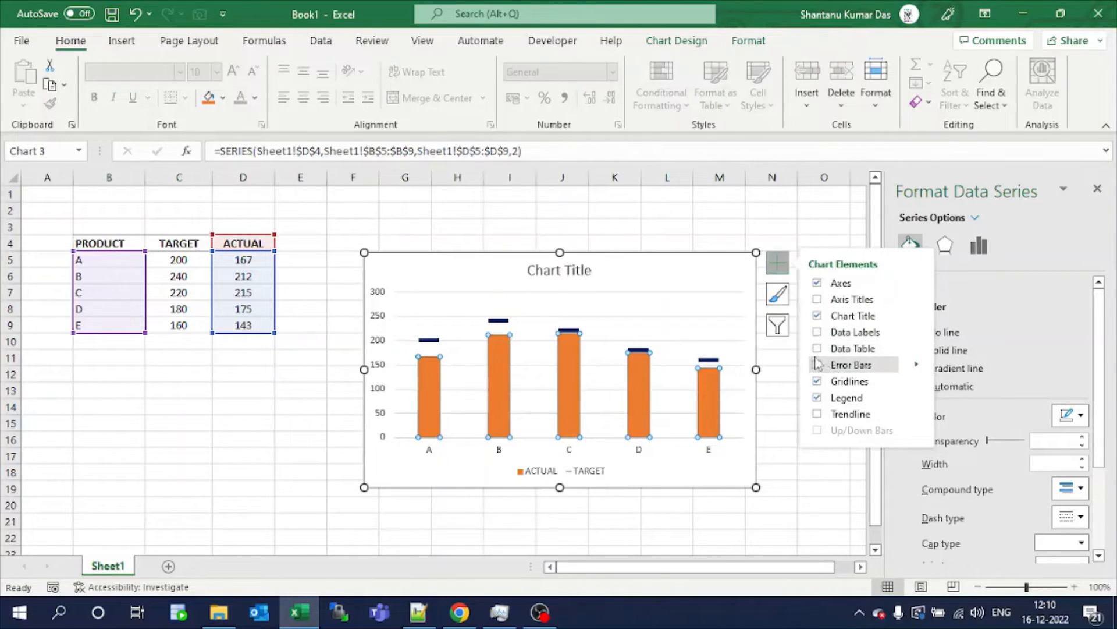
{"action": "left_click", "coordinate": [819, 335]}
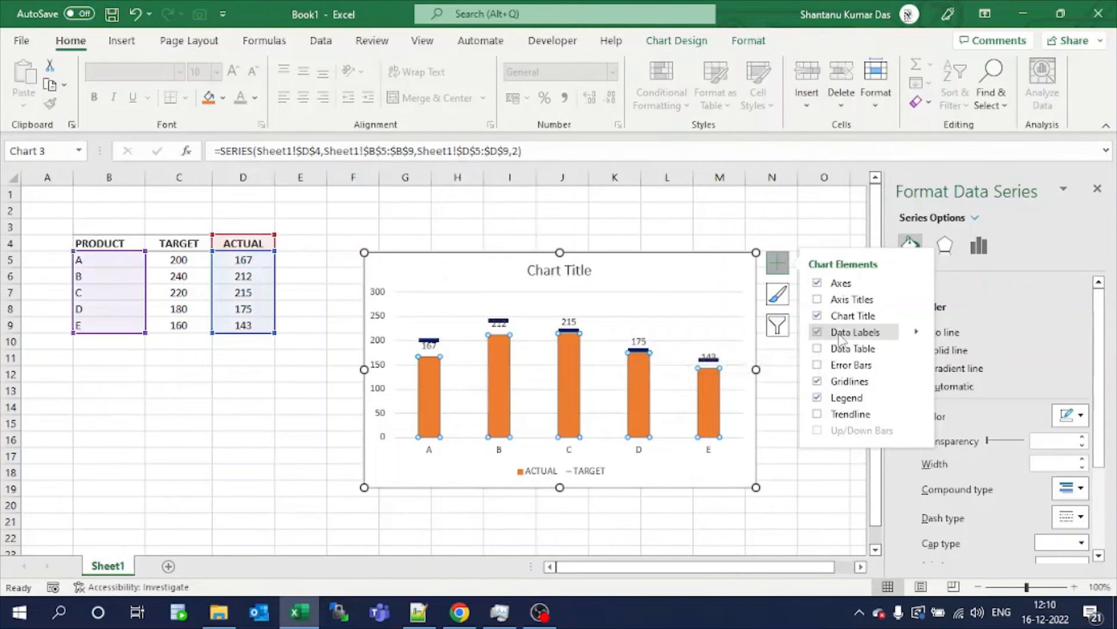
{"action": "left_click", "coordinate": [917, 332]}
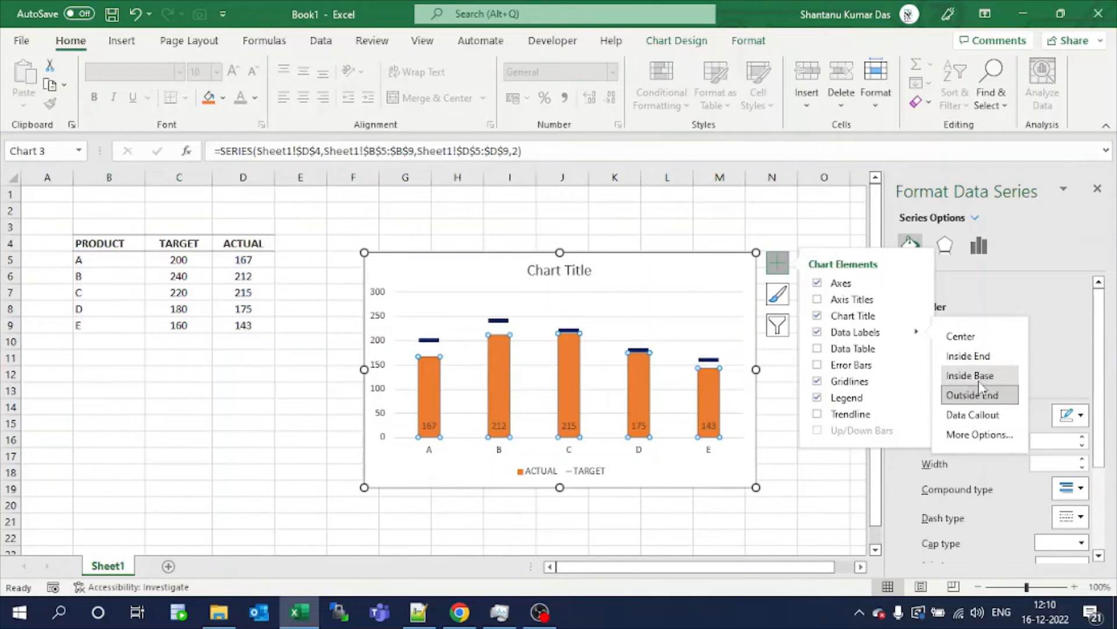
{"action": "left_click", "coordinate": [981, 376]}
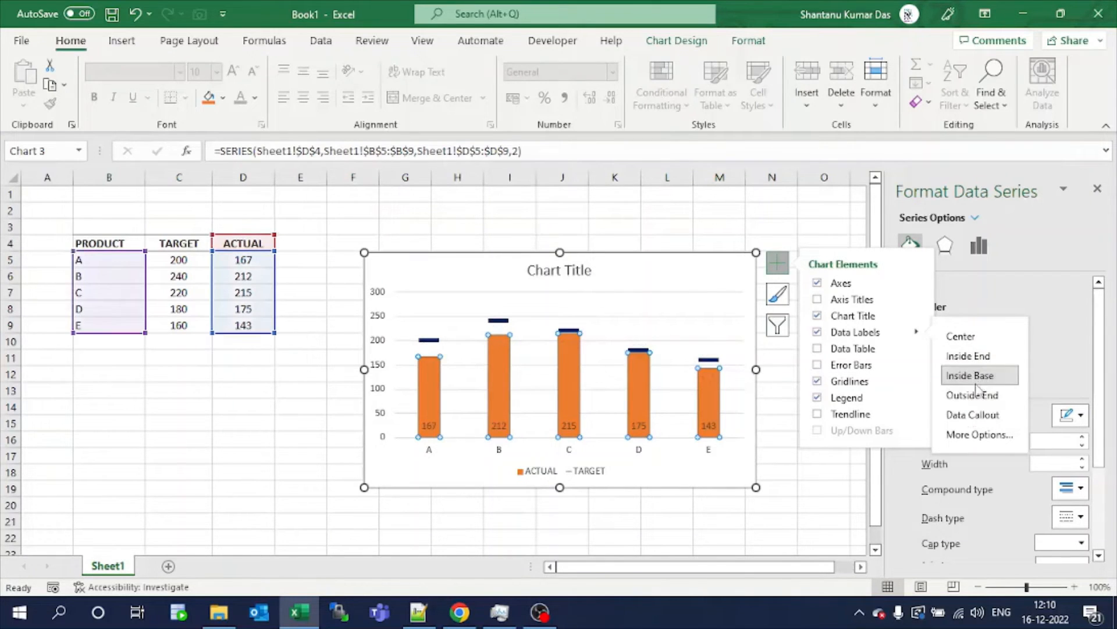
Step: Set the font color of the ACTUAL data labels to white
{"action": "left_click", "coordinate": [638, 428]}
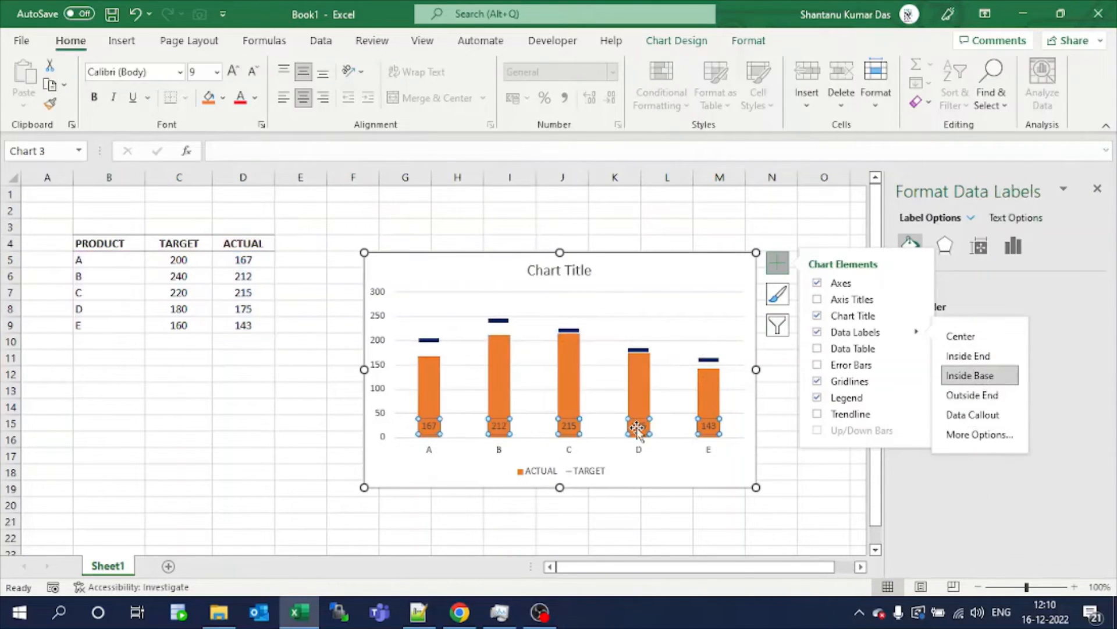
{"action": "left_click", "coordinate": [254, 99]}
{"action": "left_click", "coordinate": [239, 162]}
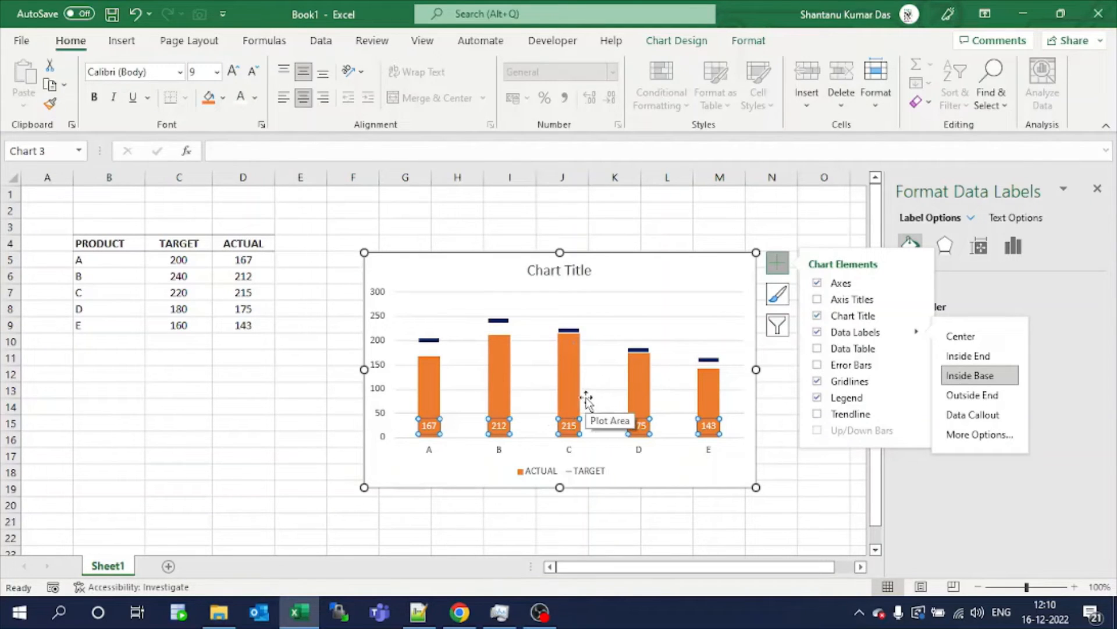
Step: Add data labels to the TARGET series and position them Above the dash markers
{"action": "left_click", "coordinate": [568, 331]}
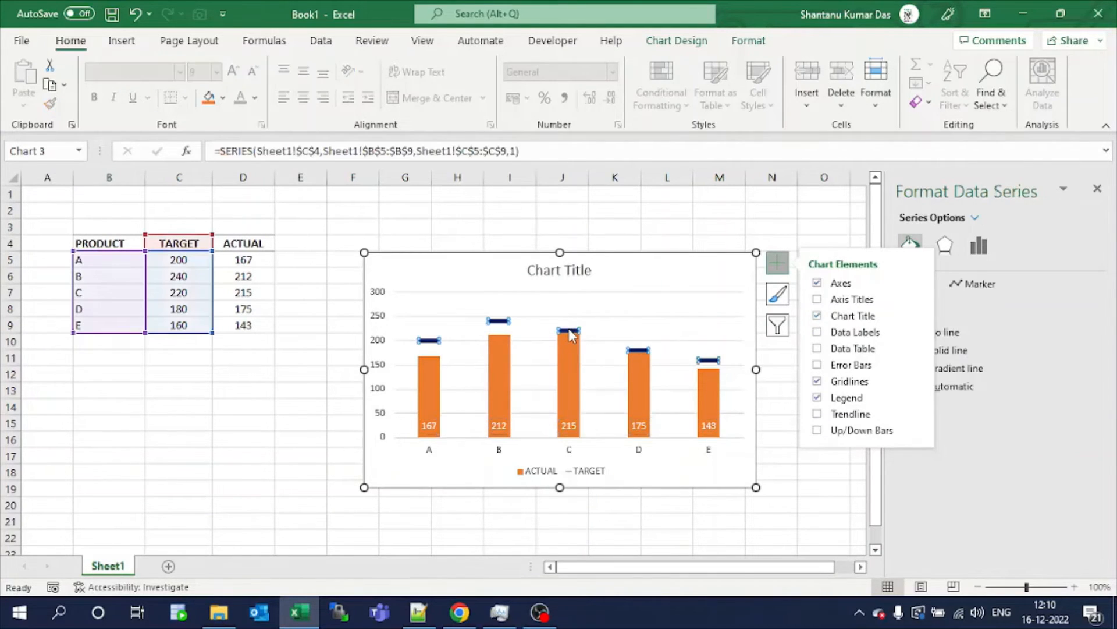
{"action": "left_click", "coordinate": [818, 332]}
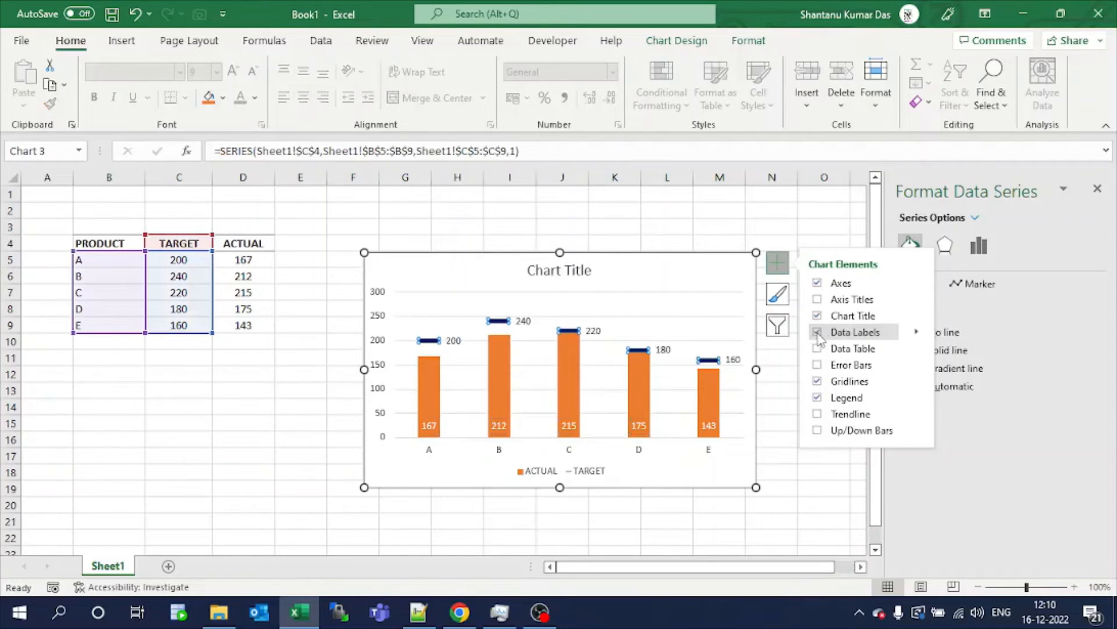
{"action": "left_click", "coordinate": [916, 332]}
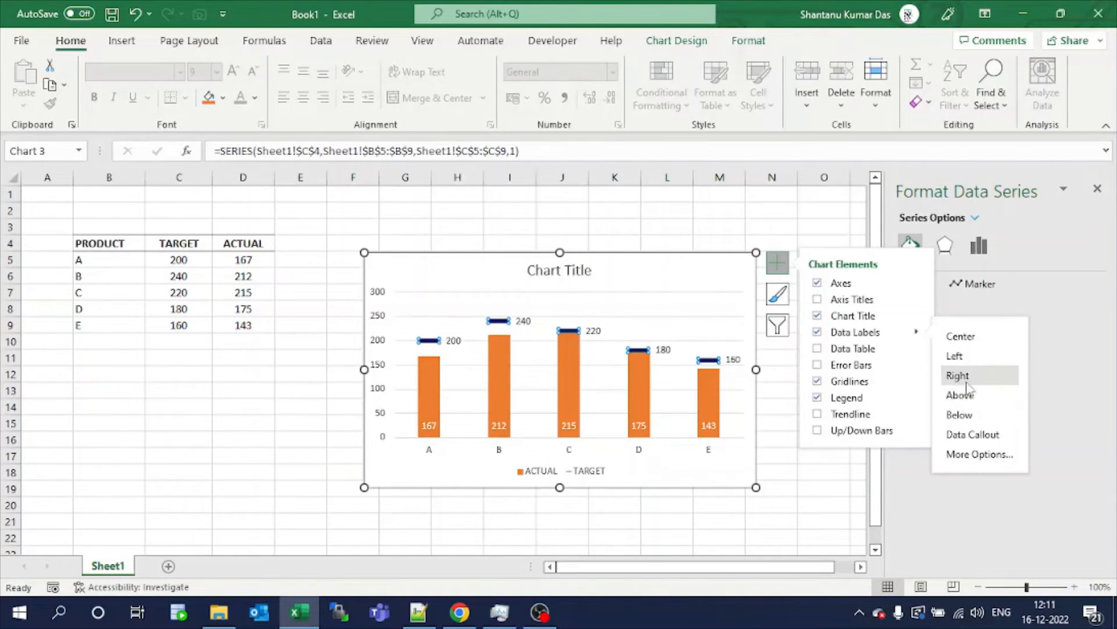
{"action": "left_click", "coordinate": [961, 396]}
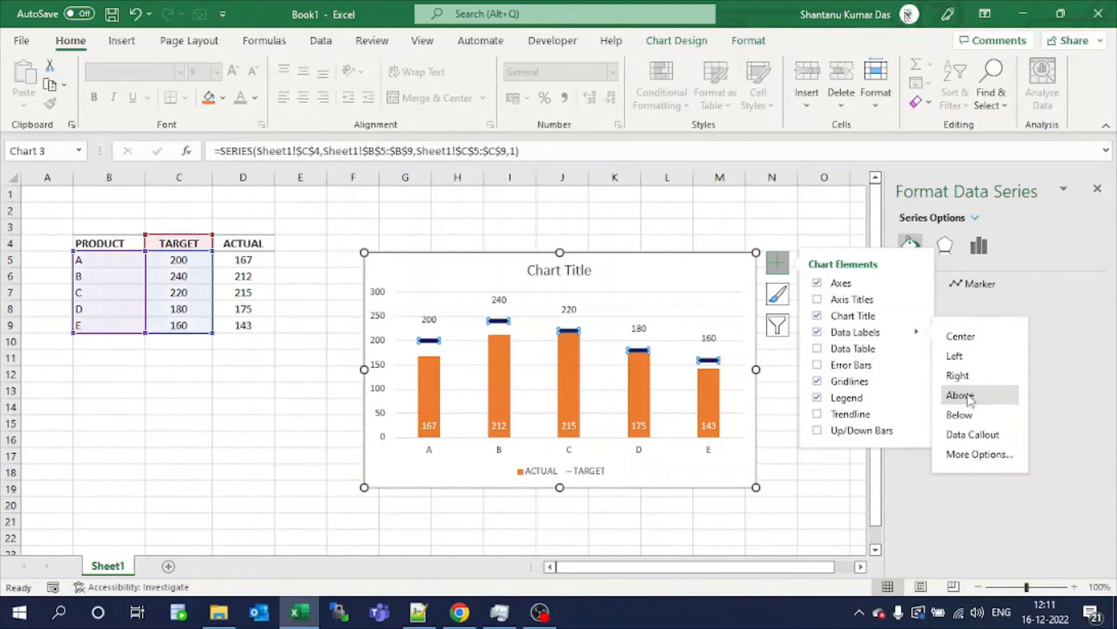
{"action": "left_click", "coordinate": [704, 467]}
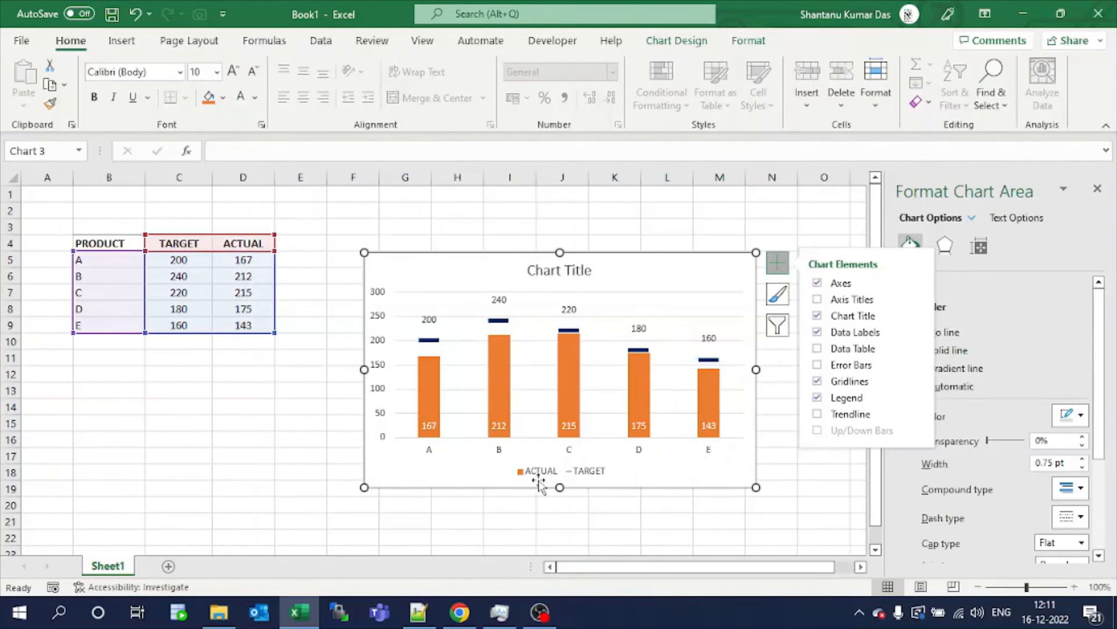
Step: Replace the chart title with "Actual vs Target" and deselect the chart by selecting cell C4
{"action": "left_click", "coordinate": [566, 276]}
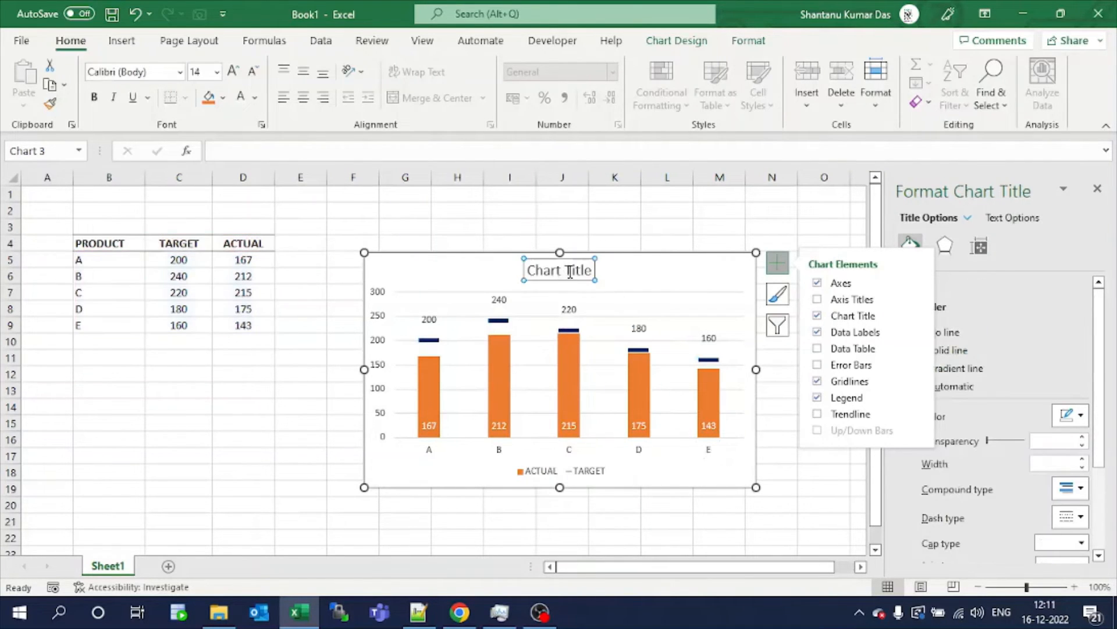
{"action": "double_click", "coordinate": [570, 271]}
{"action": "left_click_drag", "start_coordinate": [570, 271], "coordinate": [520, 264]}
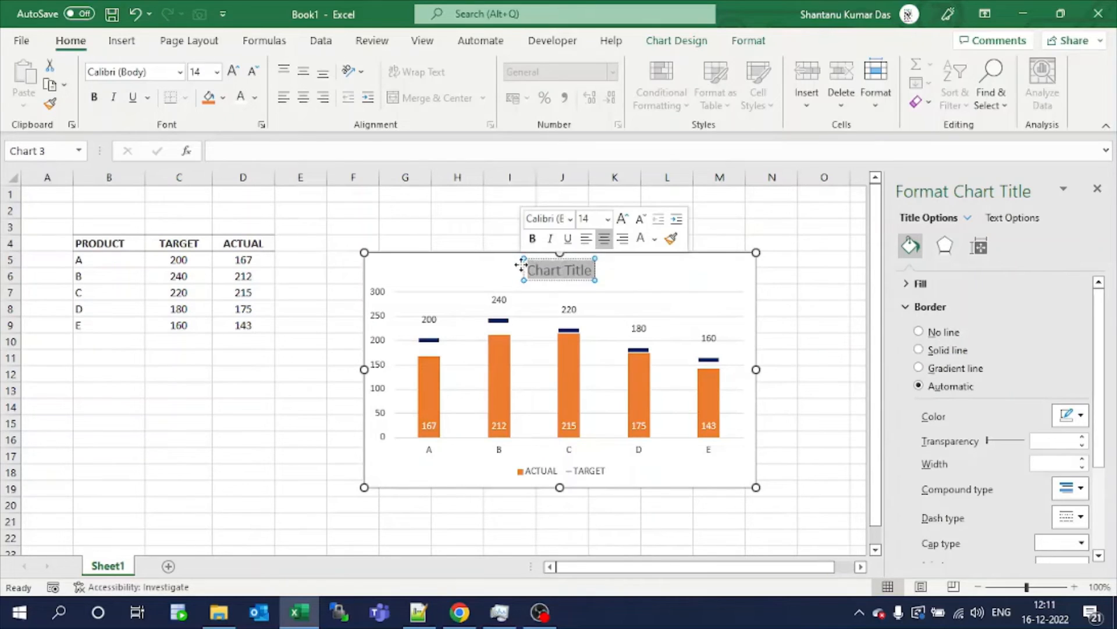
{"action": "key", "text": "Delete"}
{"action": "type", "text": "A"}
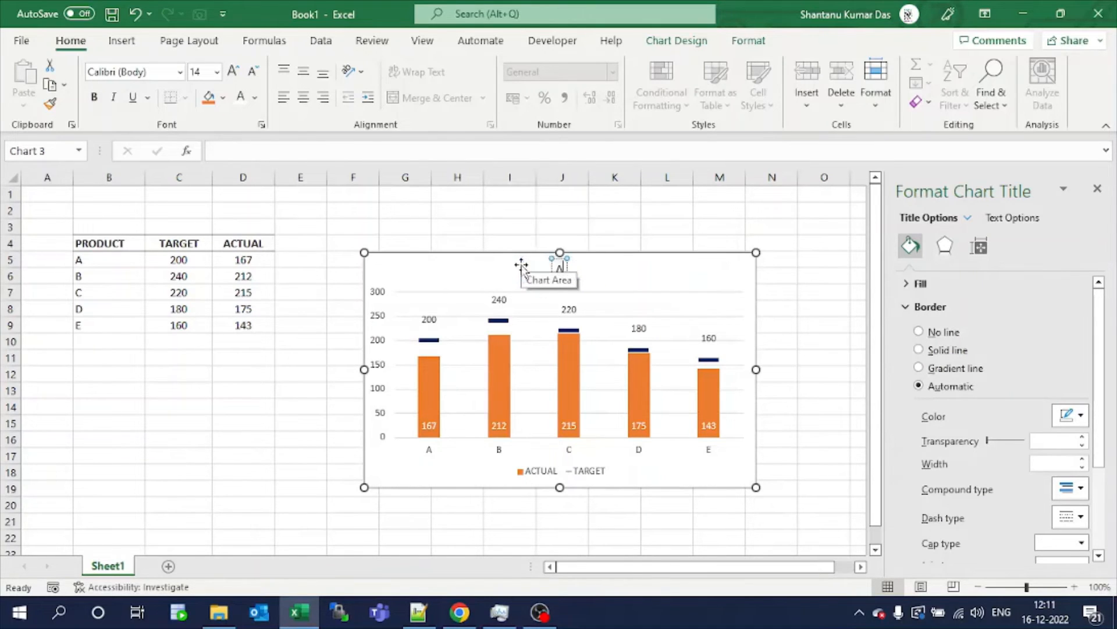
{"action": "type", "text": "ctual vs"}
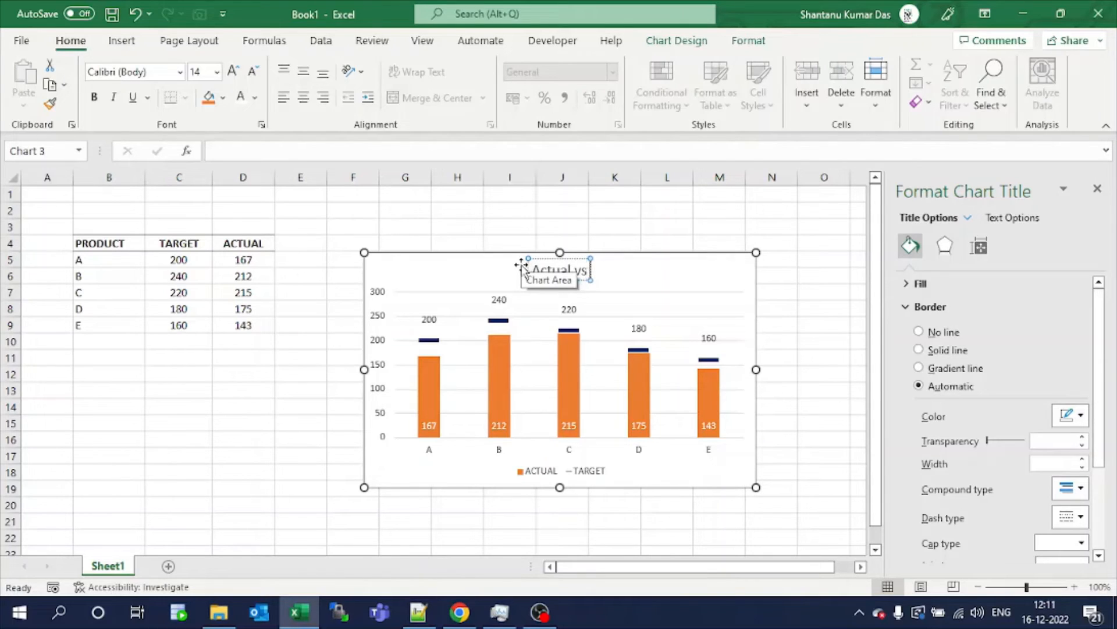
{"action": "type", "text": " Target"}
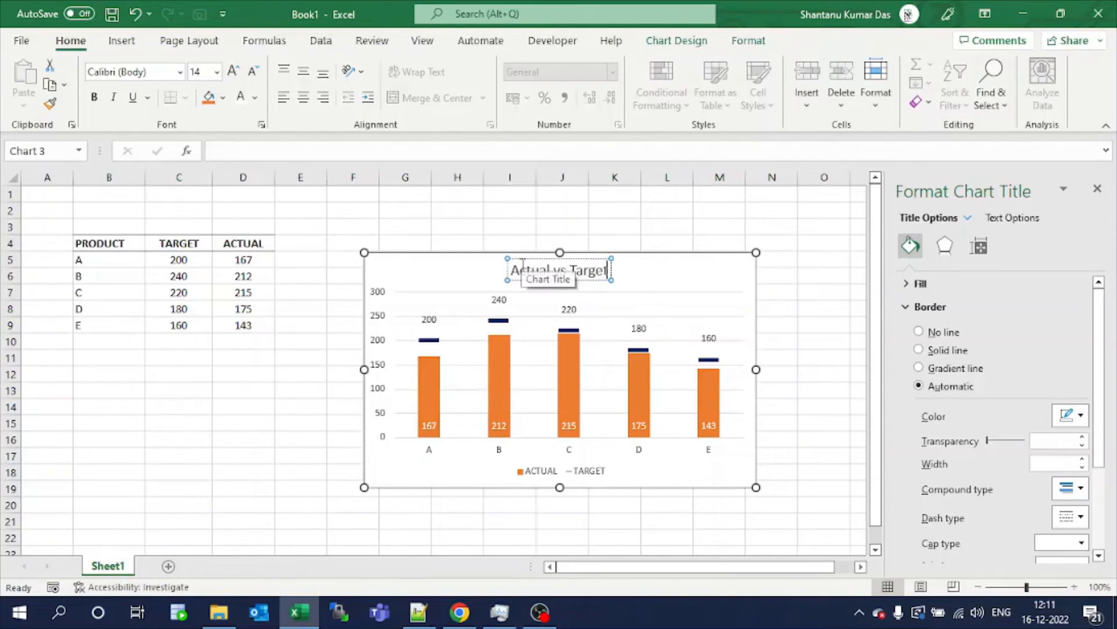
{"action": "left_click", "coordinate": [728, 277]}
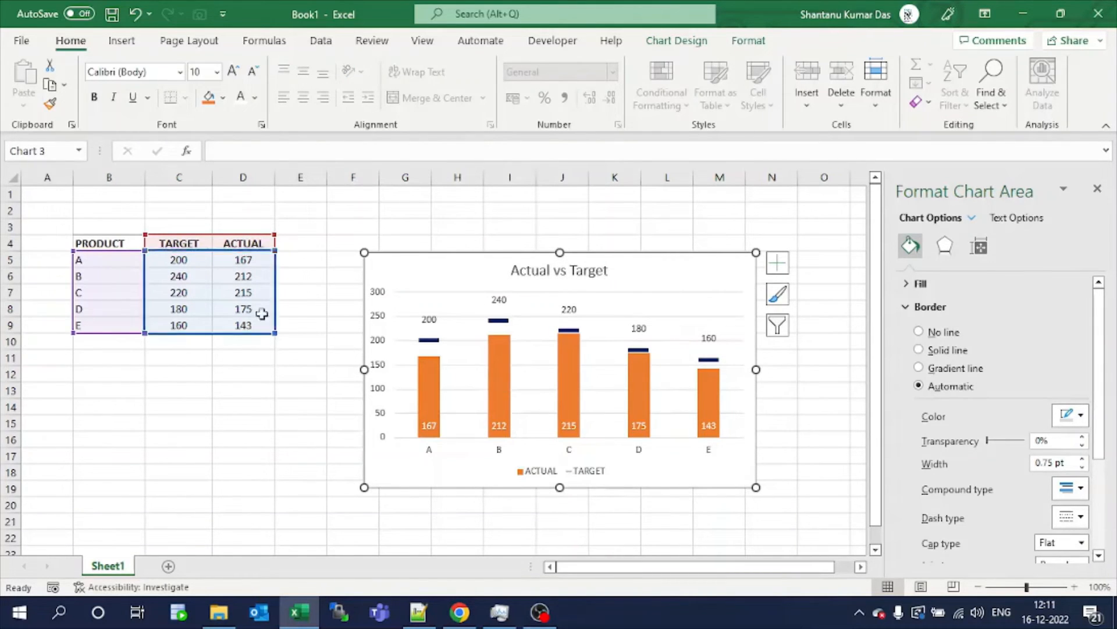
{"action": "left_click", "coordinate": [187, 245]}
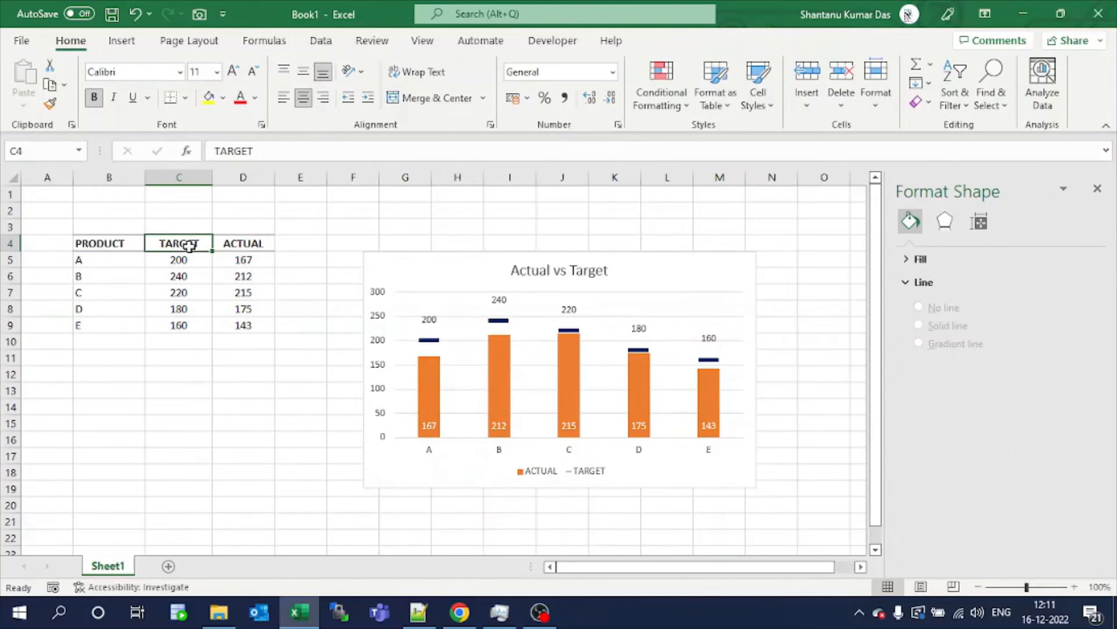
Step: Rename the TARGET header in C4 to "t" and the ACTUAL header in D4 to "a"
{"action": "type", "text": "t"}
{"action": "left_click", "coordinate": [224, 276]}
{"action": "left_click", "coordinate": [227, 243]}
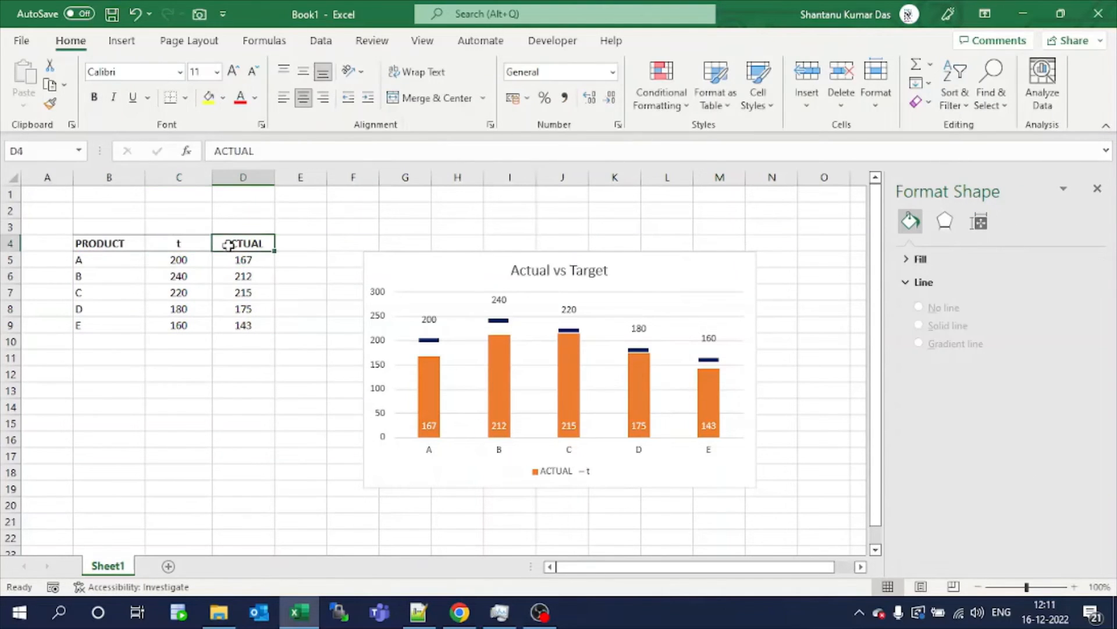
{"action": "type", "text": "a"}
{"action": "left_click", "coordinate": [245, 292]}
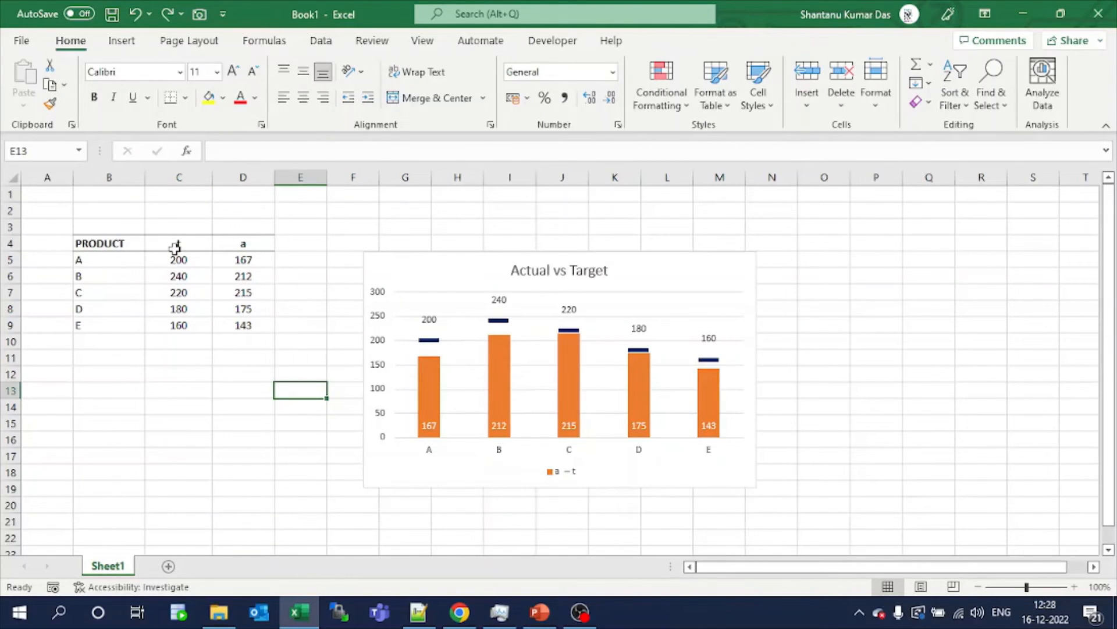
Step: Set the header in C4 to "Target" and the header in D4 to "Actual"
{"action": "left_click", "coordinate": [175, 247]}
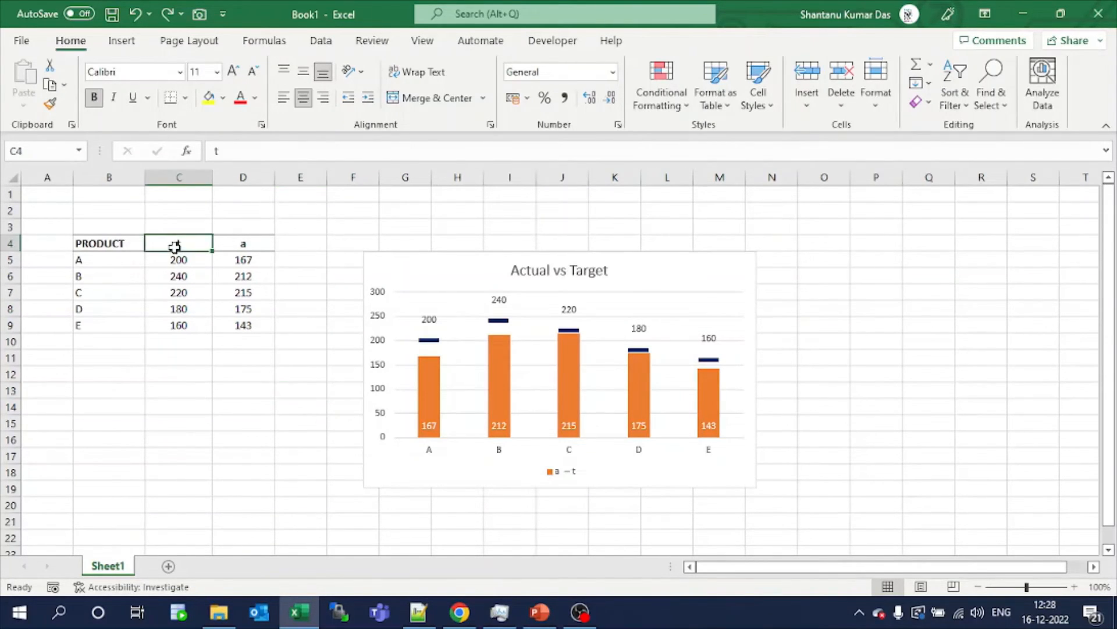
{"action": "type", "text": "Target"}
{"action": "key", "text": "Tab"}
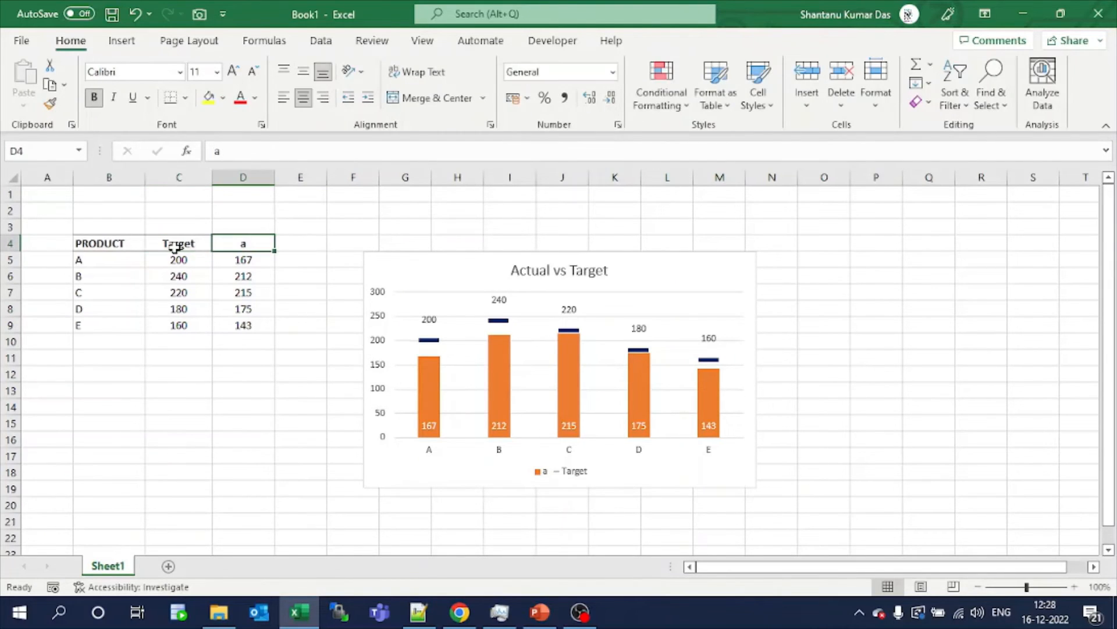
{"action": "type", "text": "Actual"}
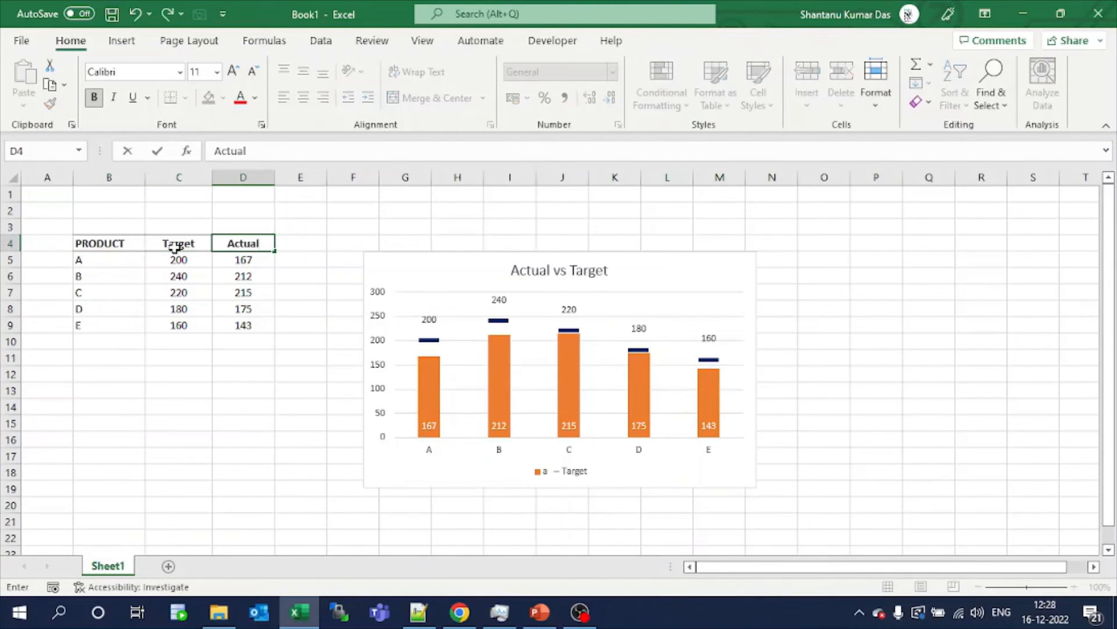
{"action": "key", "text": "Return"}
Step: Rename the Actual column header in D4 to "Percentage"
{"action": "left_click", "coordinate": [174, 247]}
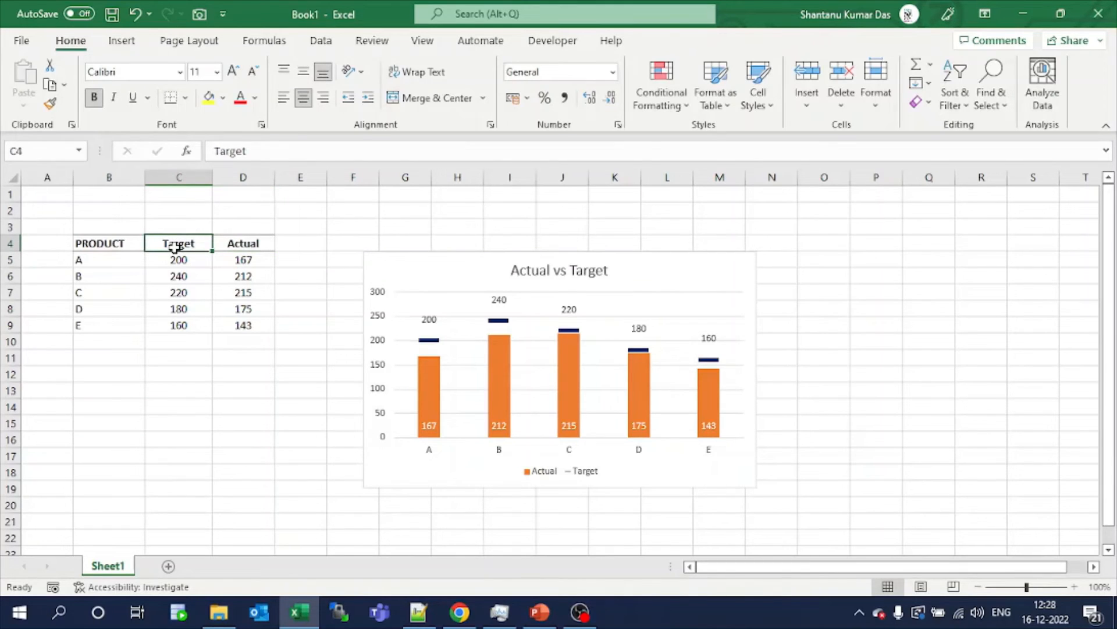
{"action": "key", "text": "Right"}
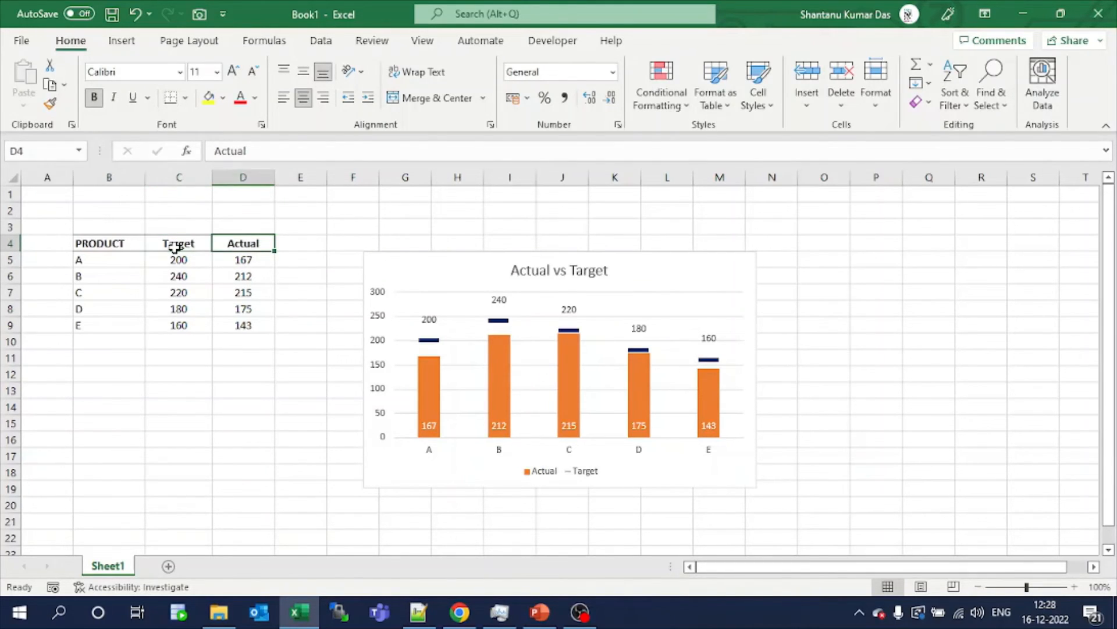
{"action": "type", "text": "Percentage"}
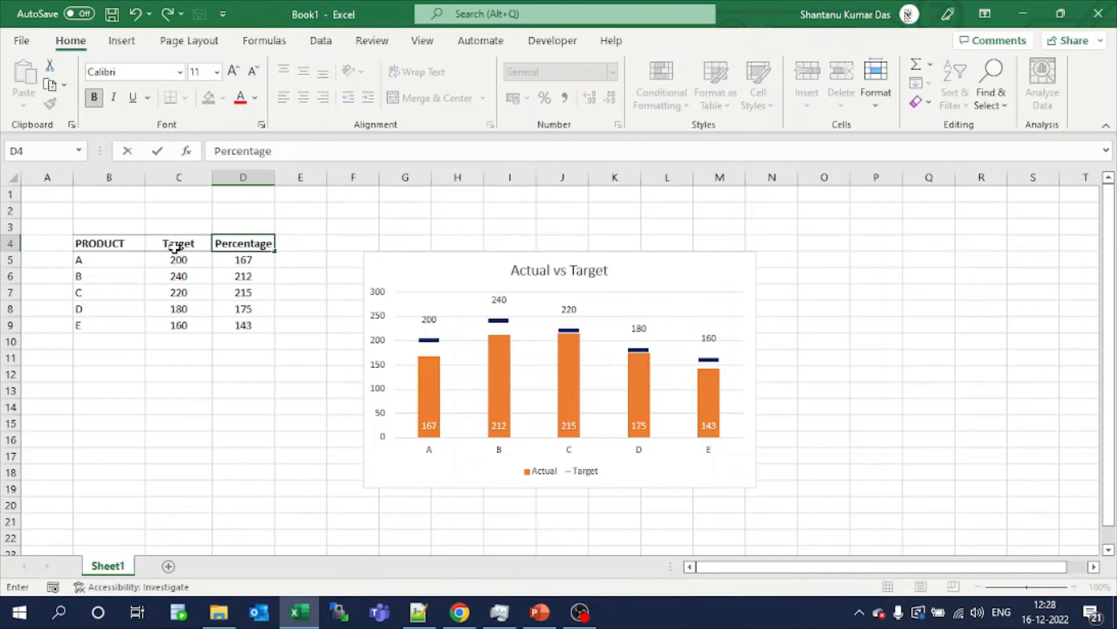
{"action": "key", "text": "Return"}
Step: Replace the values for products A to E in D5:D9 with 10%, 15%, 7%, 18% and 23%
{"action": "type", "text": "10"}
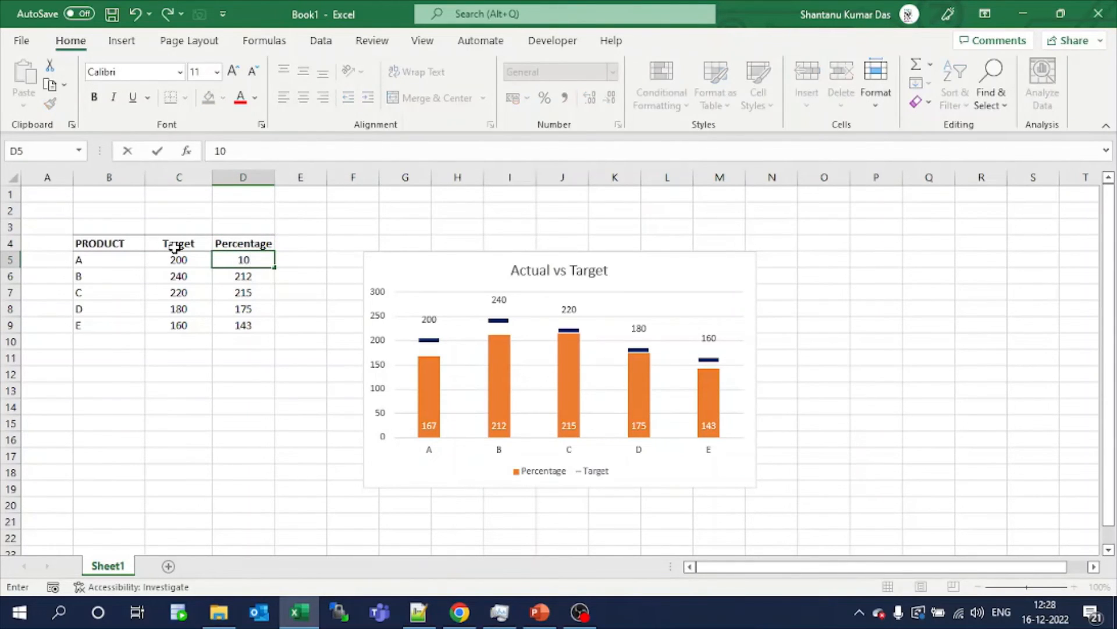
{"action": "type", "text": "%"}
{"action": "key", "text": "Return"}
{"action": "type", "text": "15"}
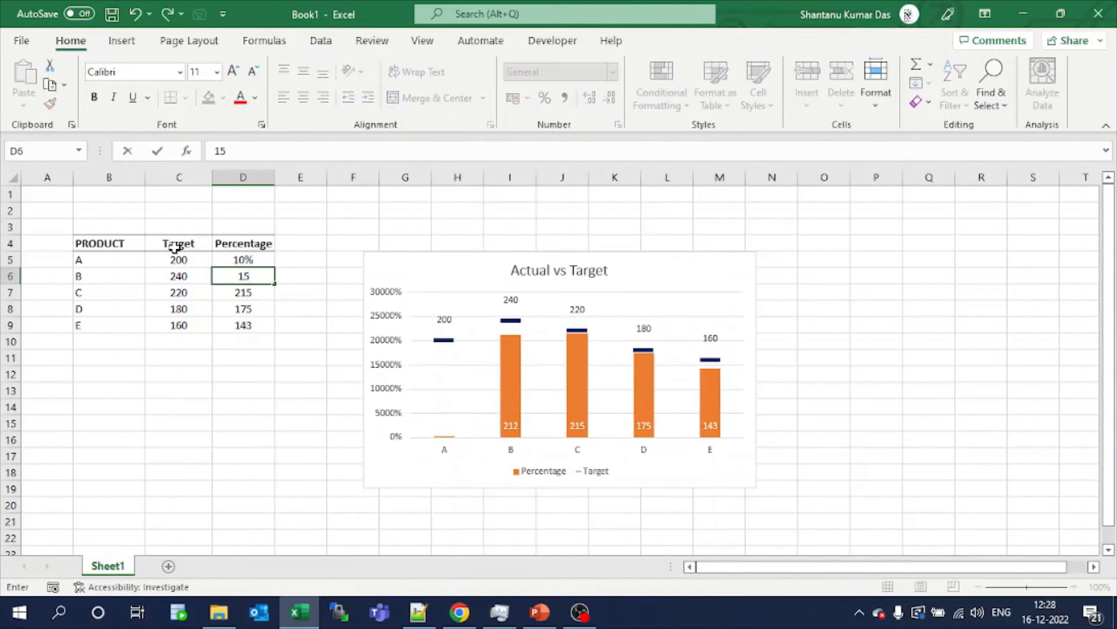
{"action": "type", "text": "%"}
{"action": "key", "text": "Return"}
{"action": "type", "text": "7"}
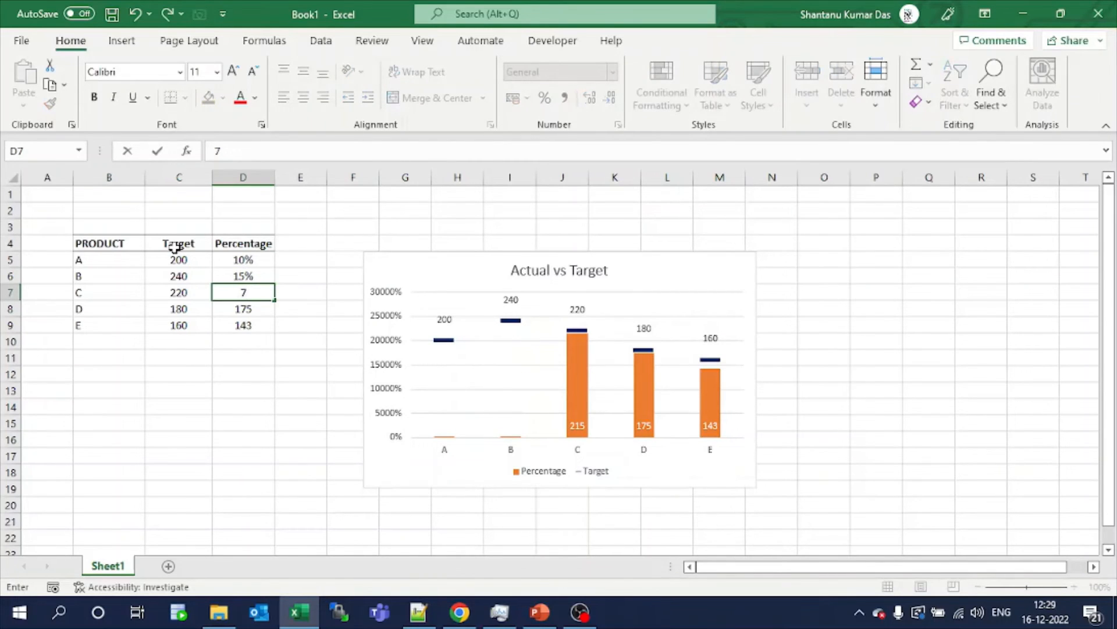
{"action": "type", "text": "%"}
{"action": "key", "text": "Return"}
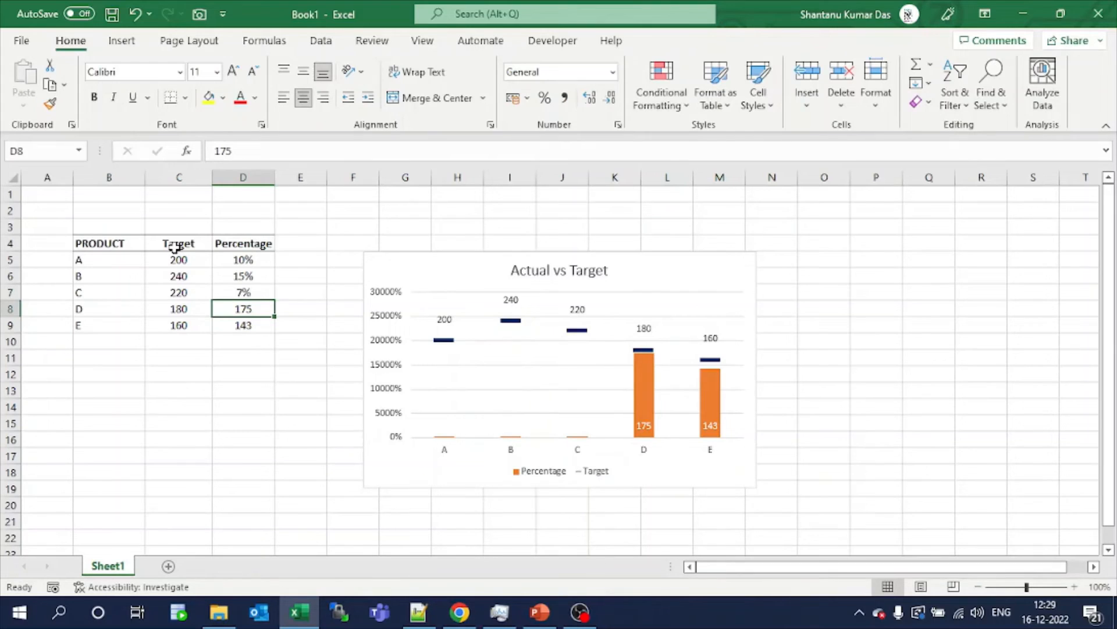
{"action": "type", "text": "18"}
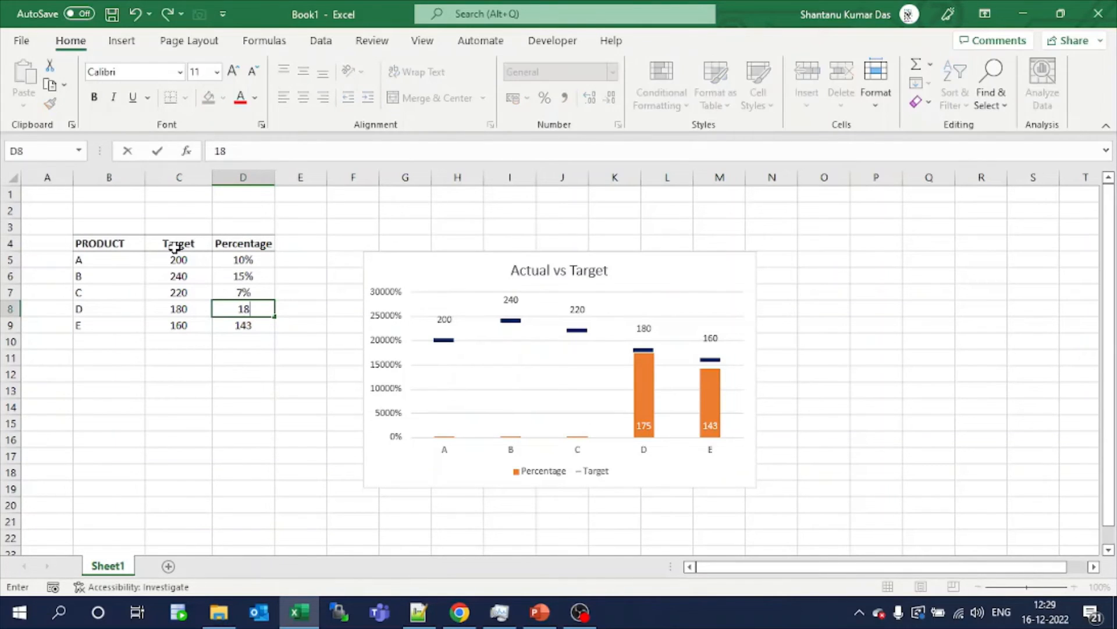
{"action": "type", "text": "%"}
{"action": "key", "text": "Return"}
{"action": "type", "text": "2"}
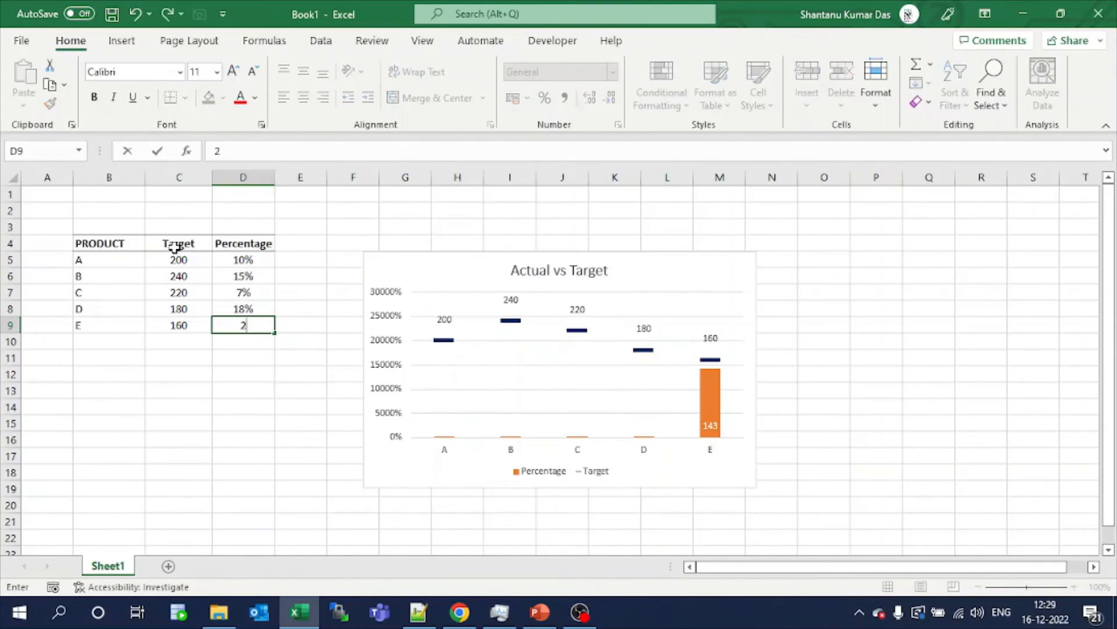
{"action": "type", "text": "3%"}
{"action": "key", "text": "Return"}
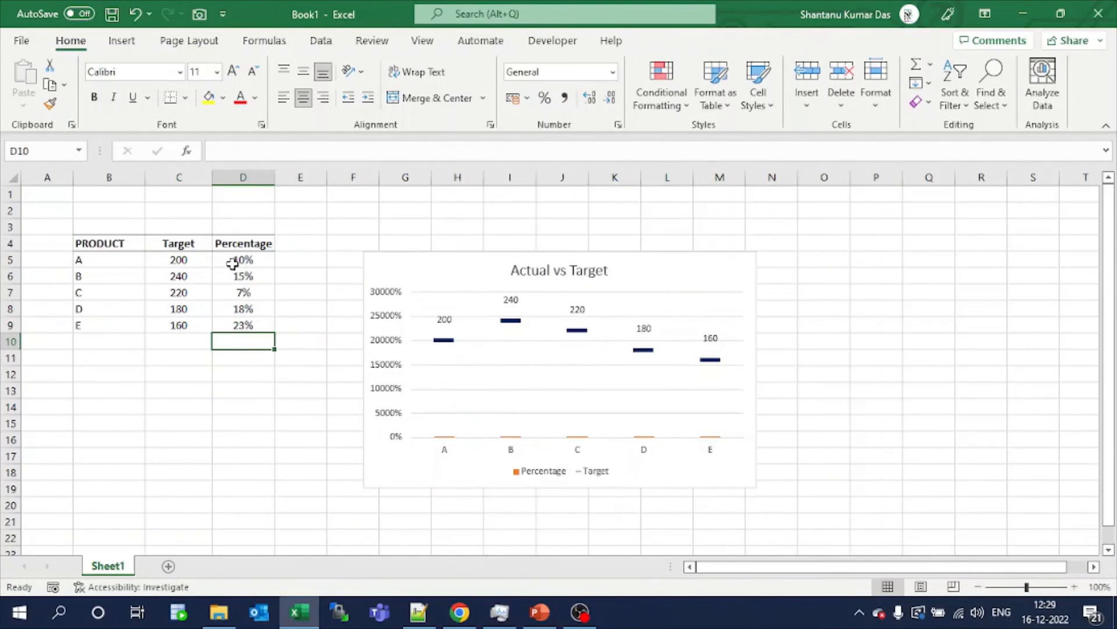
Step: Plot the Percentage series on the secondary axis of the combo chart, keeping it as Clustered Column
{"action": "left_click_drag", "start_coordinate": [232, 261], "coordinate": [235, 332]}
{"action": "left_click_drag", "start_coordinate": [185, 260], "coordinate": [180, 327]}
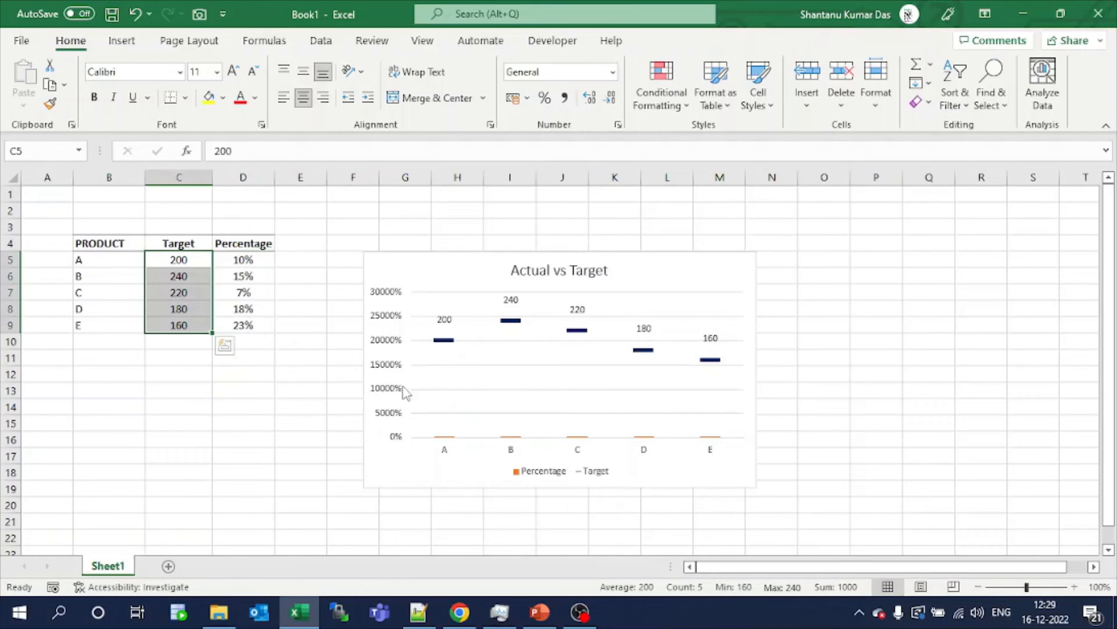
{"action": "left_click", "coordinate": [447, 445]}
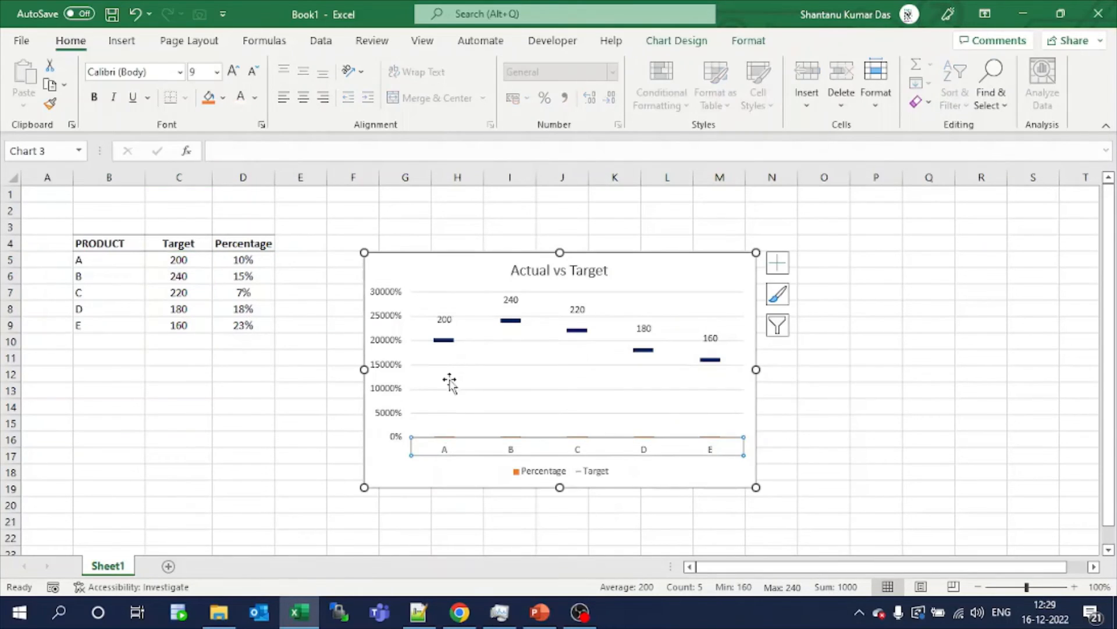
{"action": "left_click", "coordinate": [449, 342]}
{"action": "right_click", "coordinate": [448, 342]}
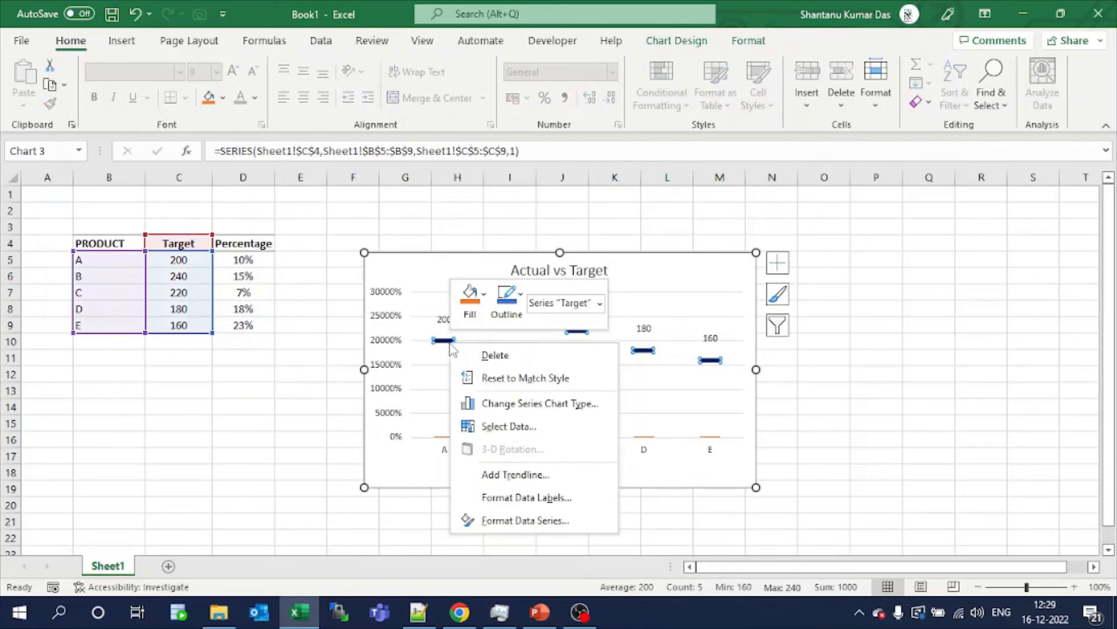
{"action": "left_click", "coordinate": [516, 403]}
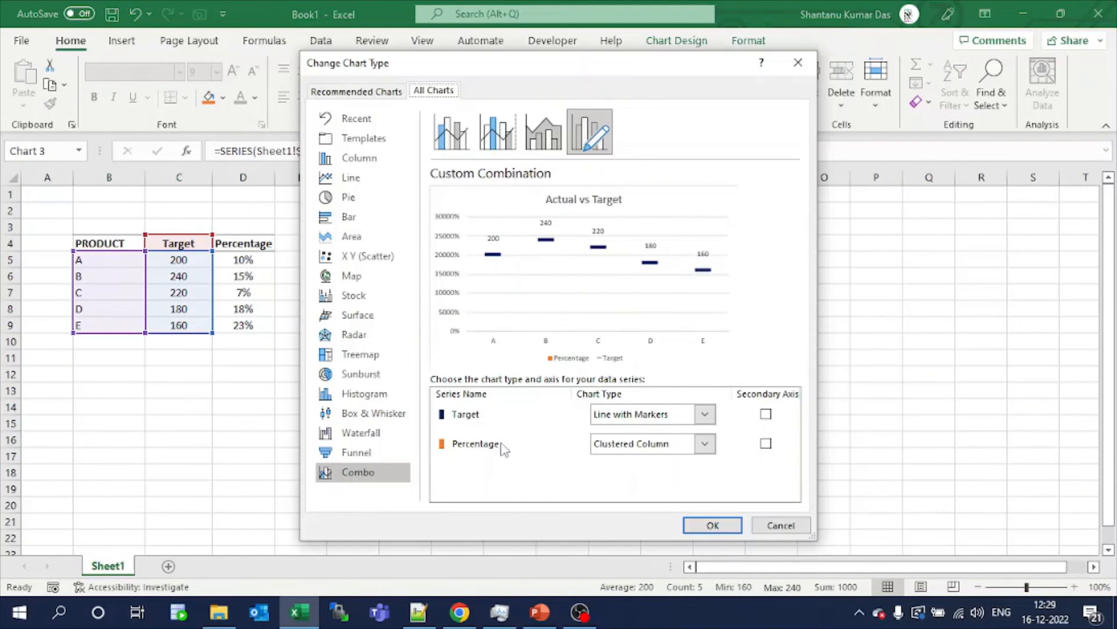
{"action": "left_click", "coordinate": [766, 443]}
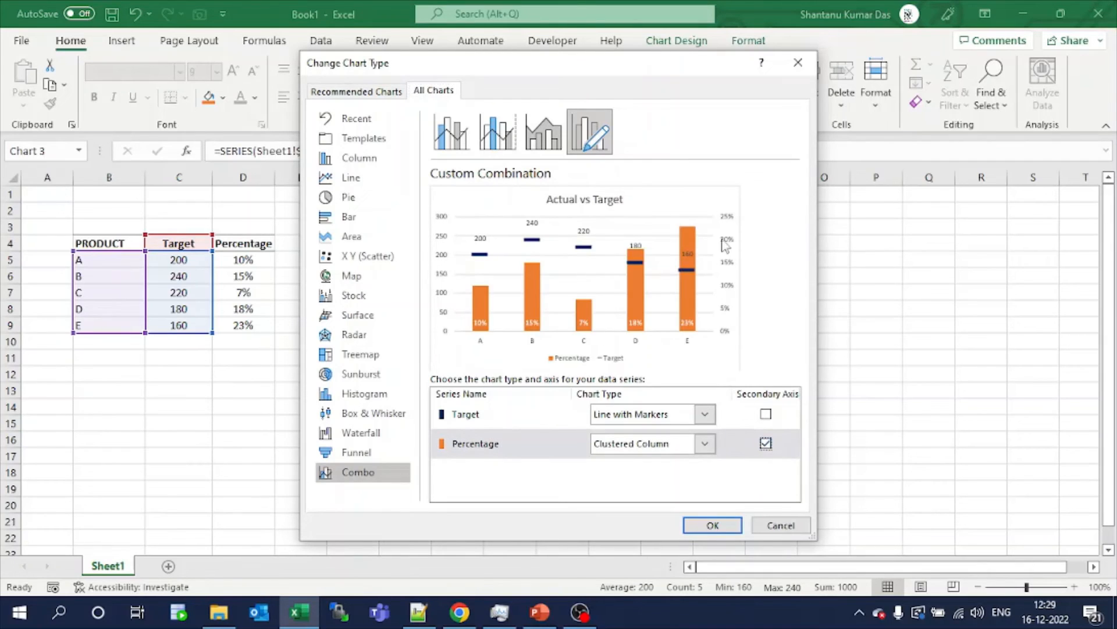
{"action": "left_click", "coordinate": [702, 527]}
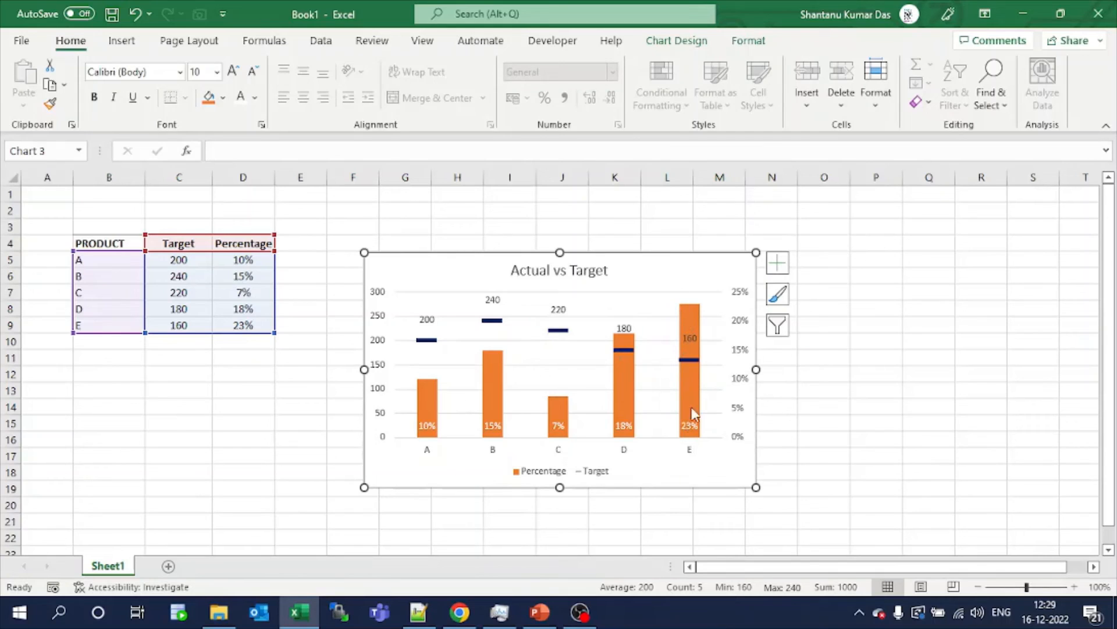
Step: Select the percentage values in D5:D9 and the Target markers in the chart to compare the series with their axes
{"action": "left_click_drag", "start_coordinate": [252, 259], "coordinate": [244, 325]}
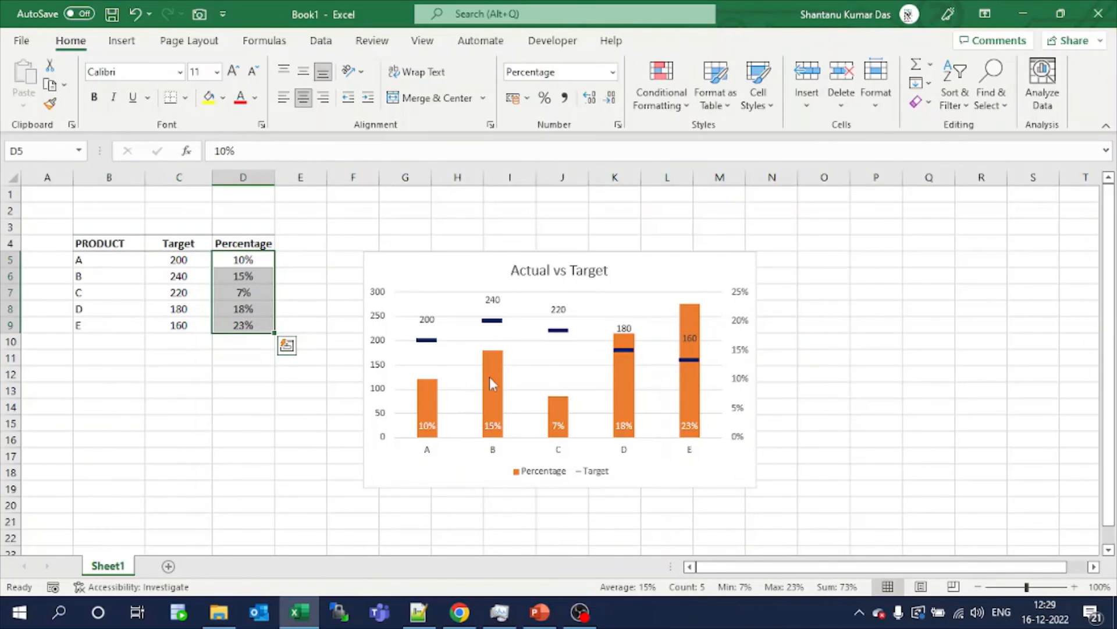
{"action": "left_click", "coordinate": [421, 340]}
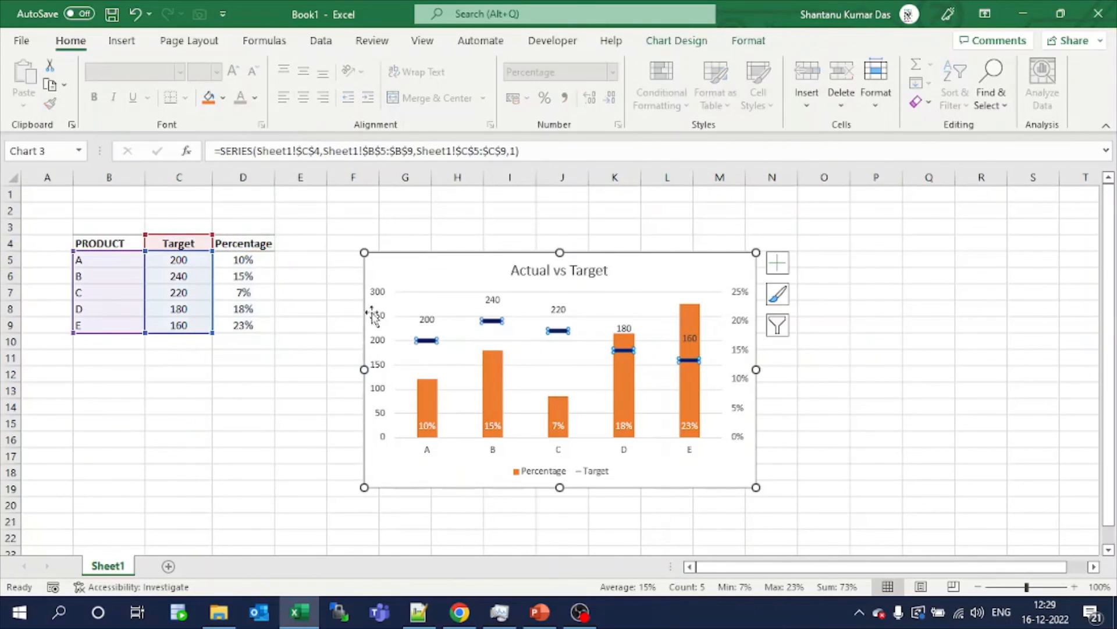